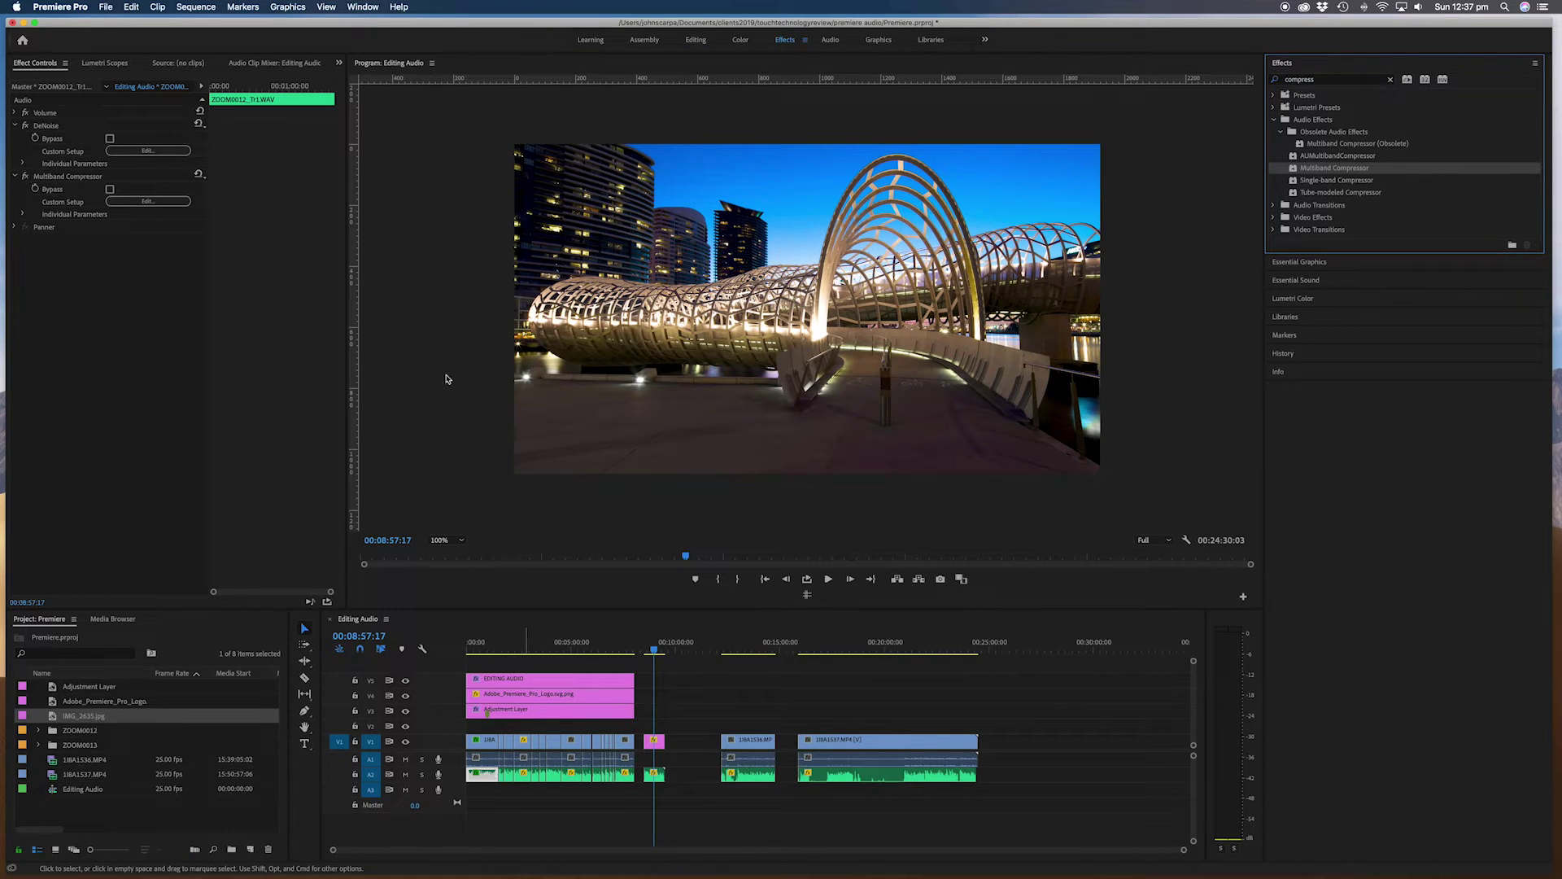
Step: Select the A2 clip's applied audio effects in the Effect Controls list
click(18, 127)
click(16, 126)
click(17, 126)
click(15, 176)
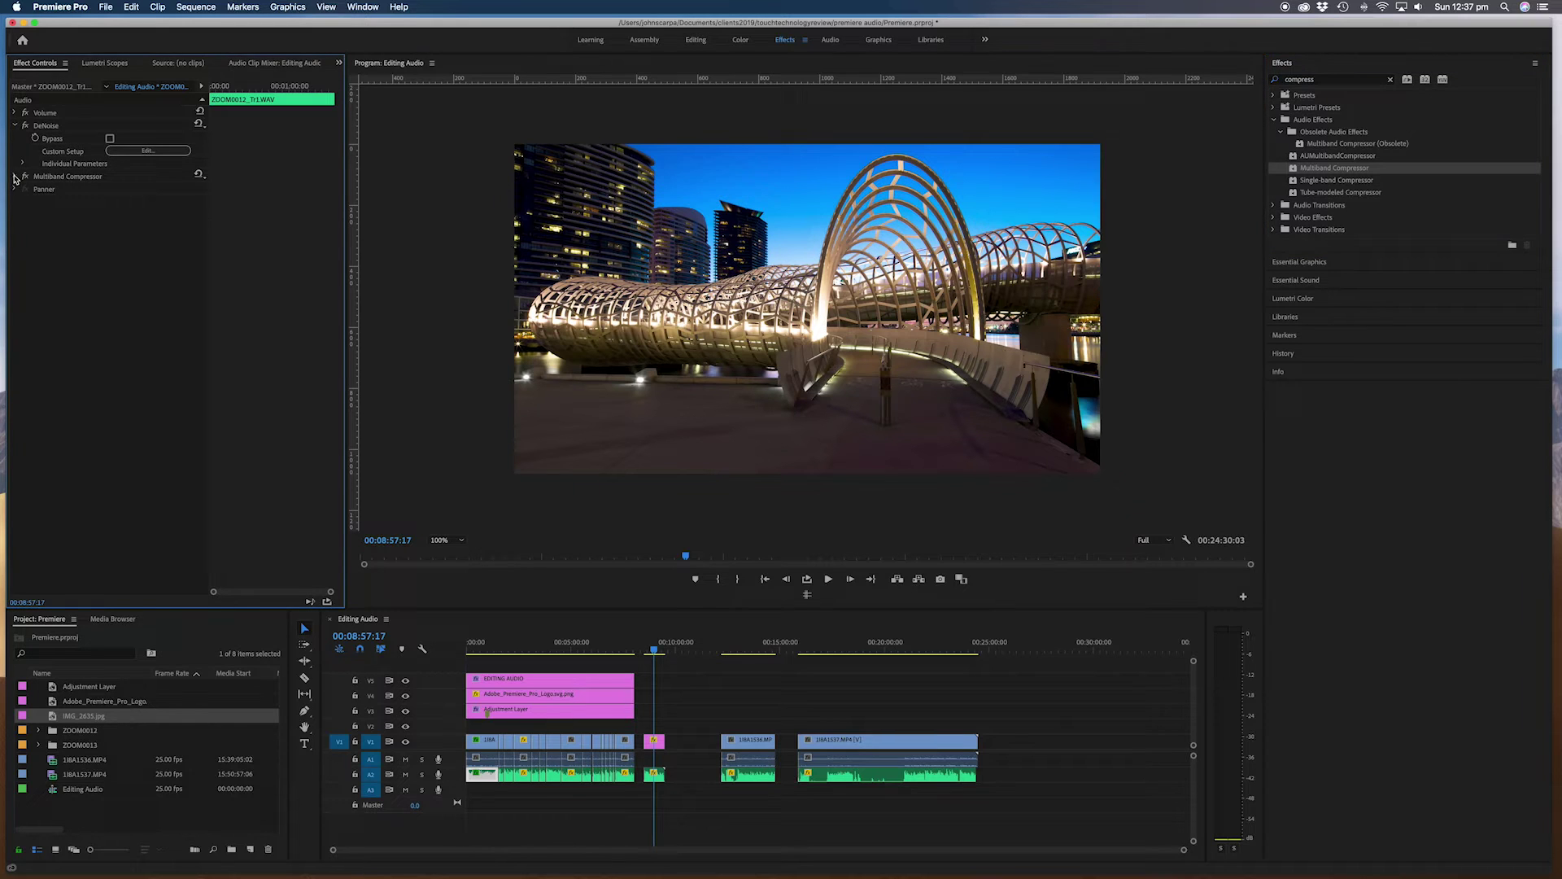
click(15, 176)
Step: Search Effects for 'para' and drop Parametric Equalizer onto the A2 audio clip
click(1284, 57)
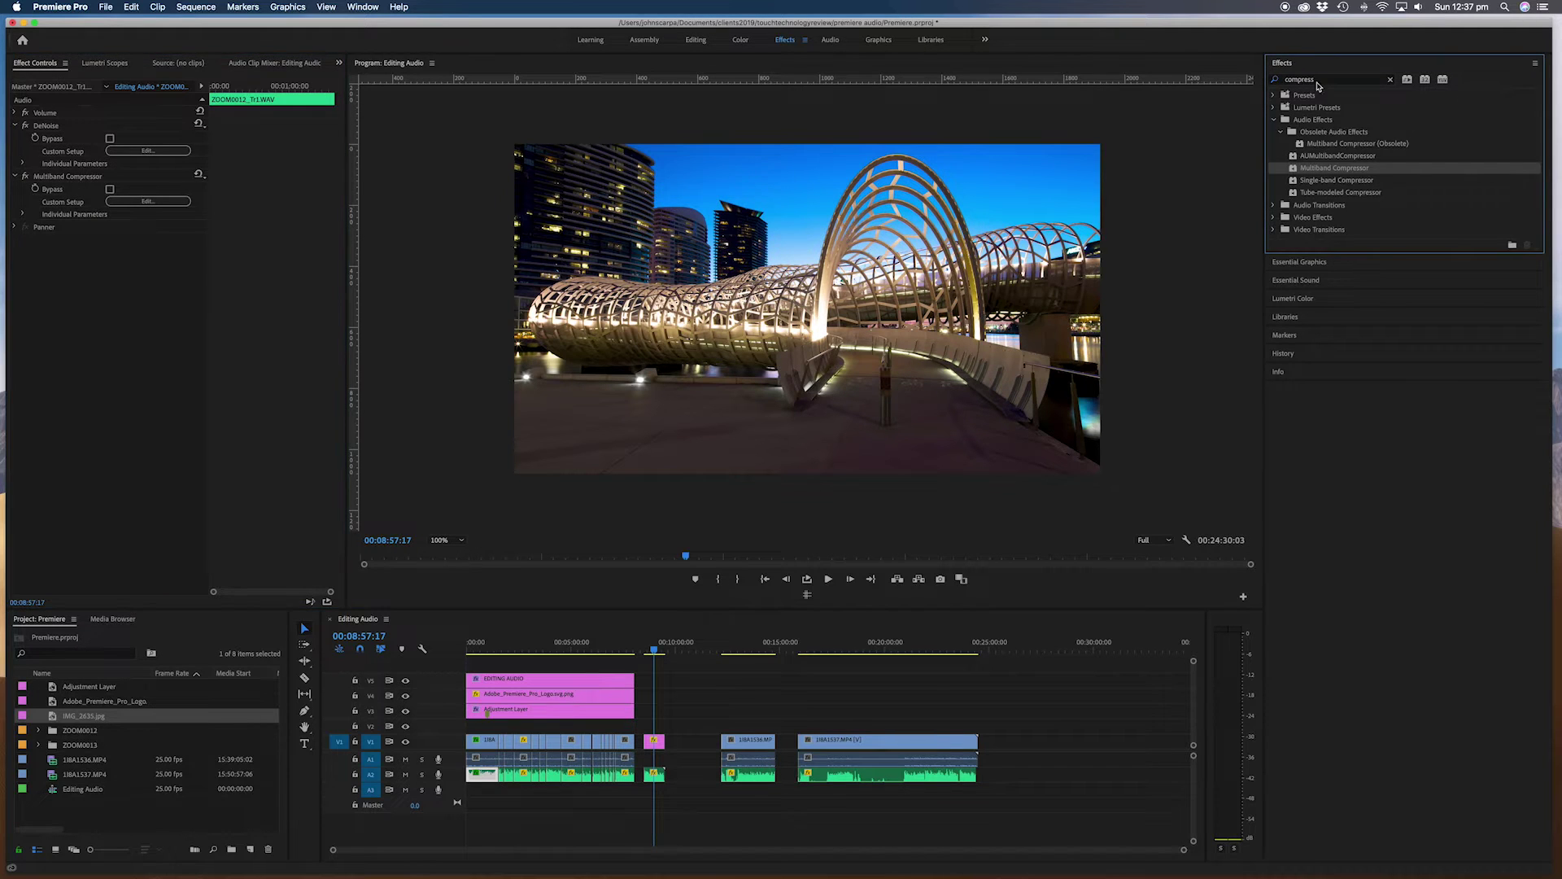
click(1279, 81)
text(para)
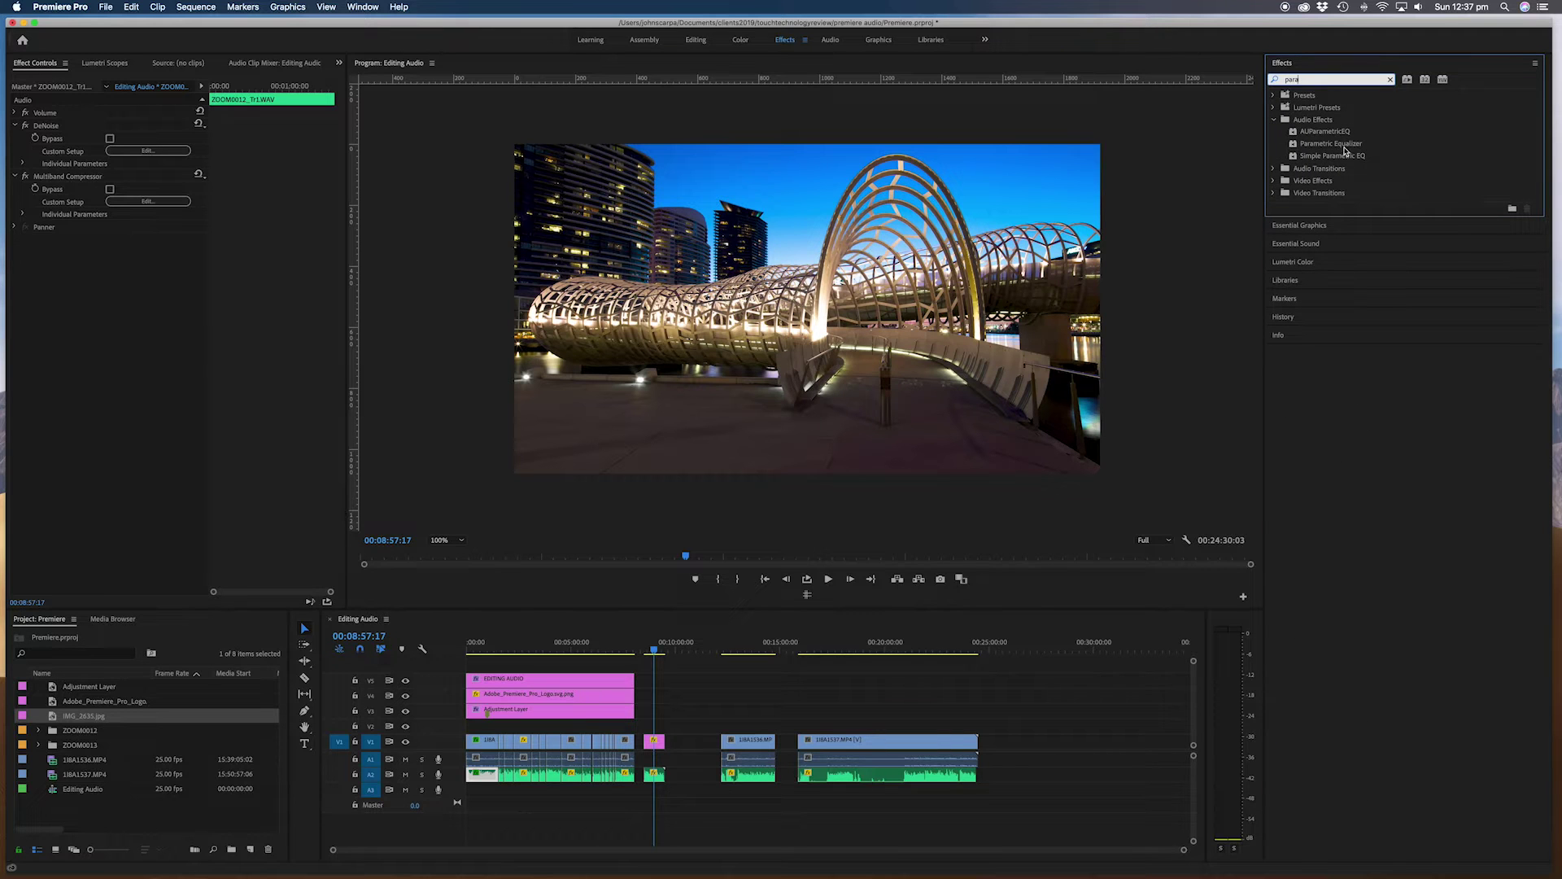
drag(1345, 150, 488, 777)
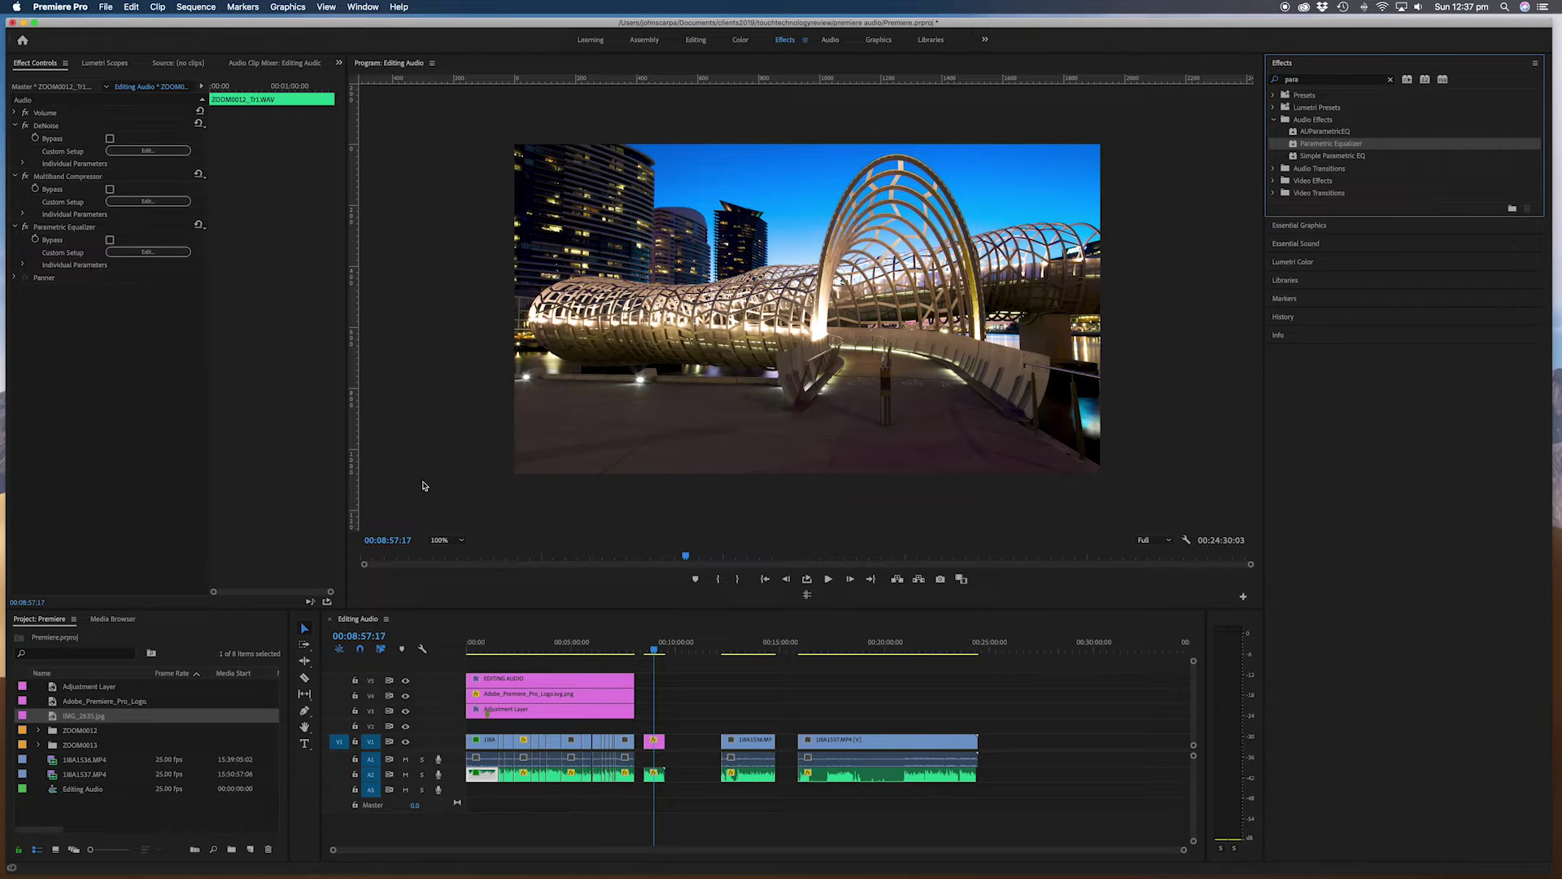
Step: Reselect the first A2 clip in the timeline to review its effects
click(486, 780)
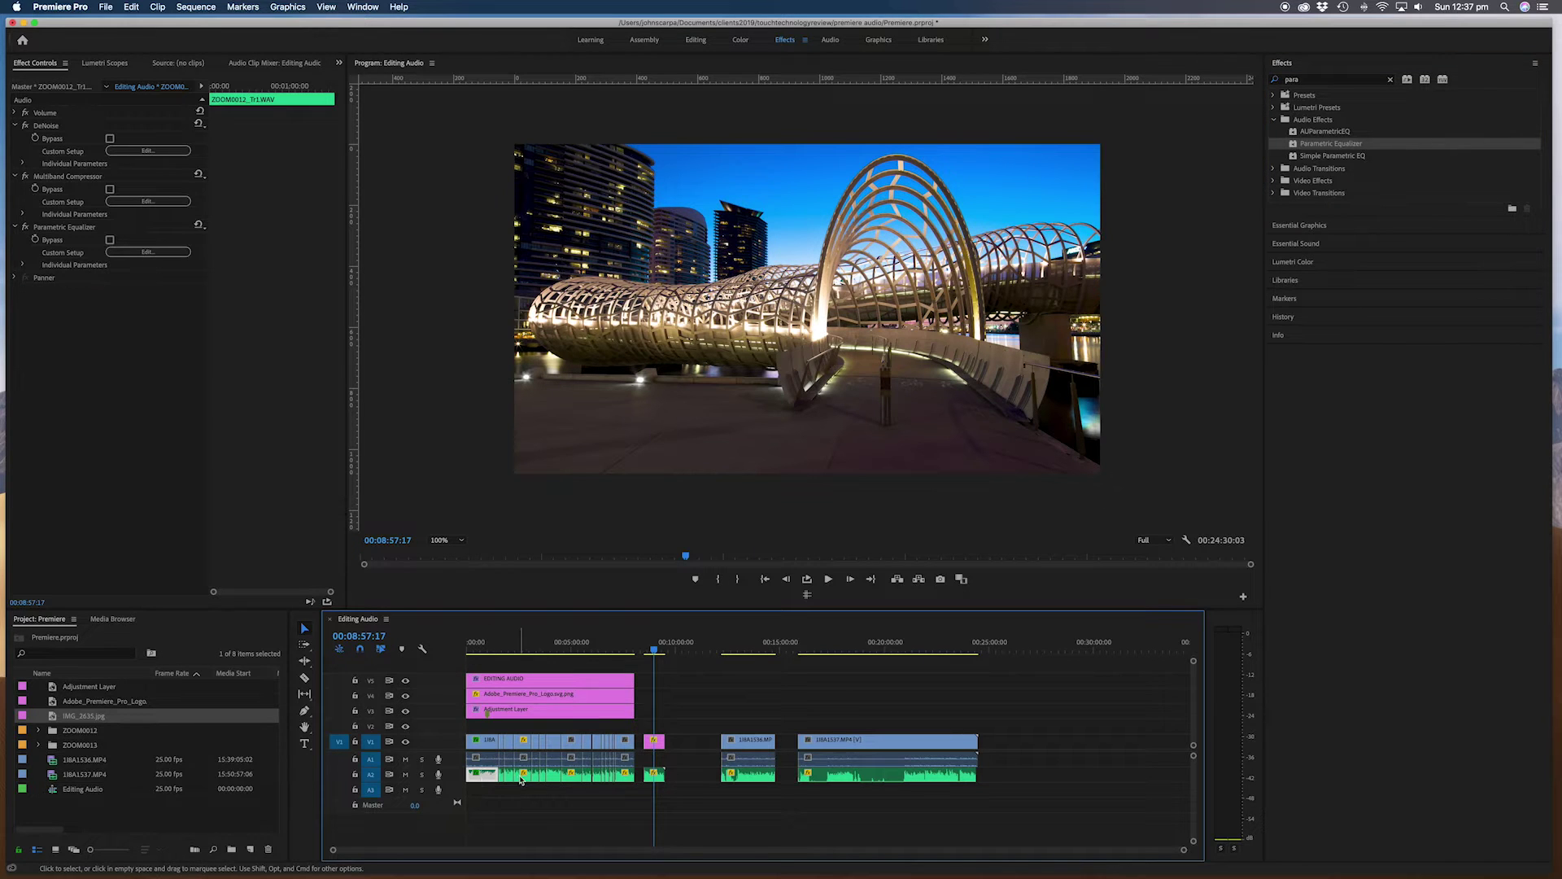
click(522, 779)
click(493, 779)
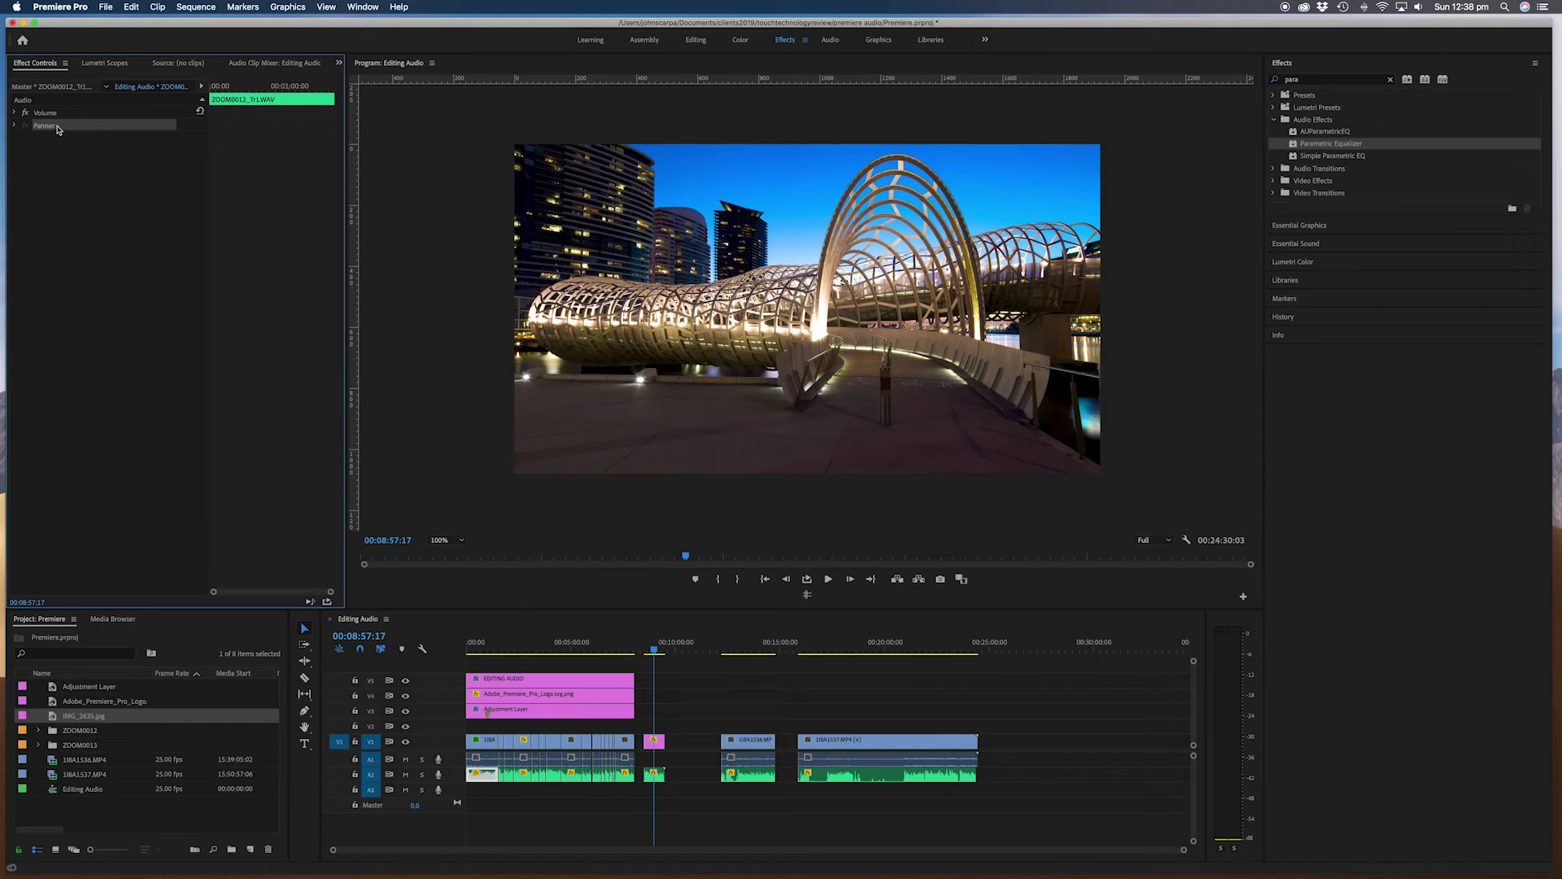
Step: Open the Audio Track Mixer for the Editing Audio sequence from the Window menu
click(476, 221)
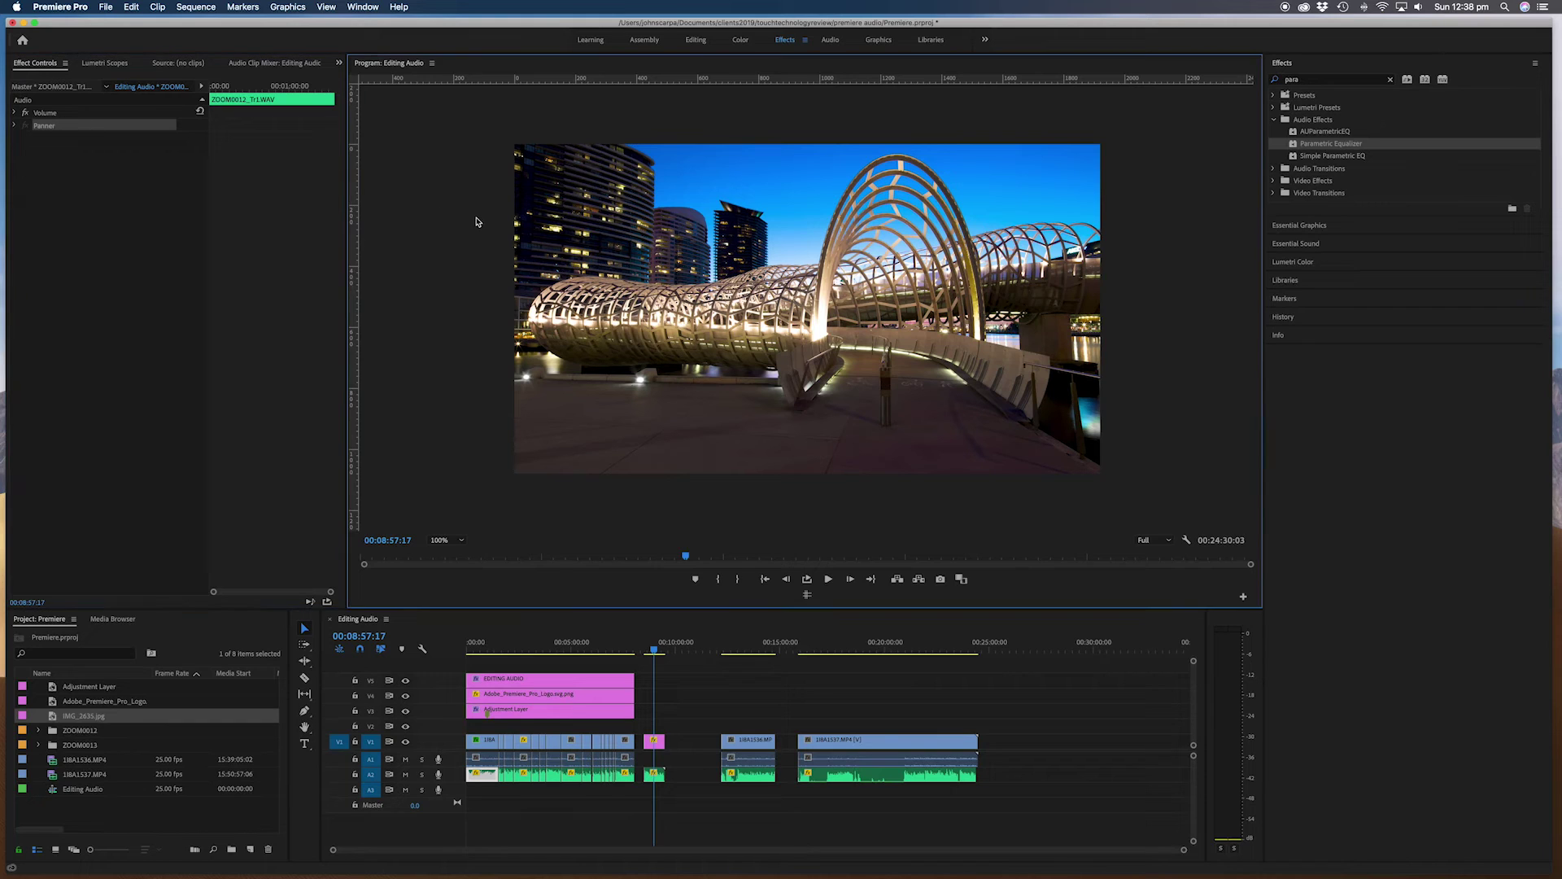
click(363, 6)
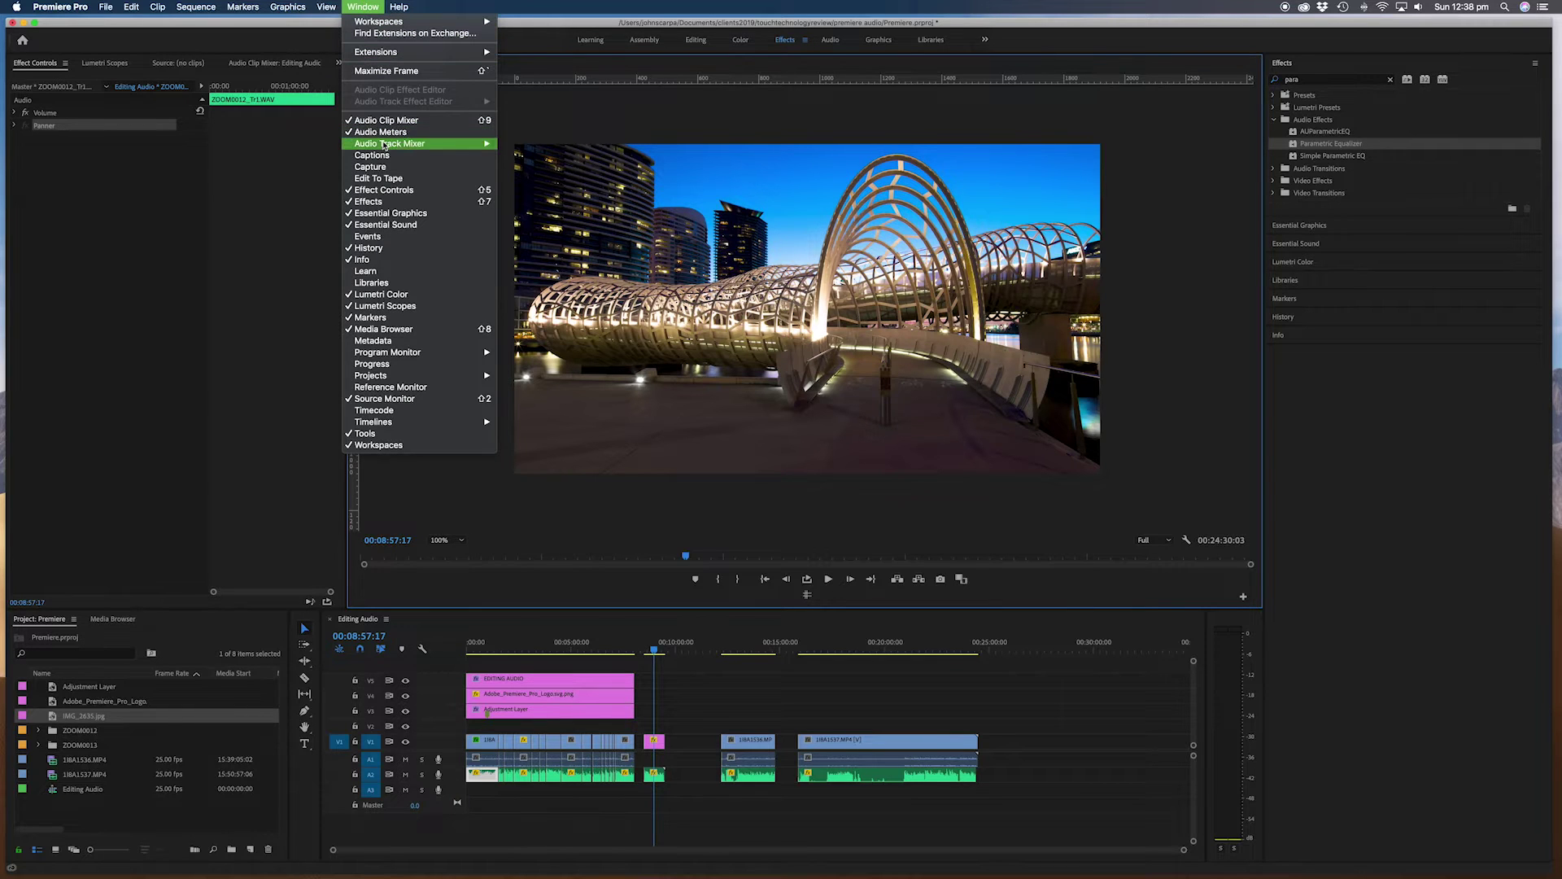
mouse_move(385, 145)
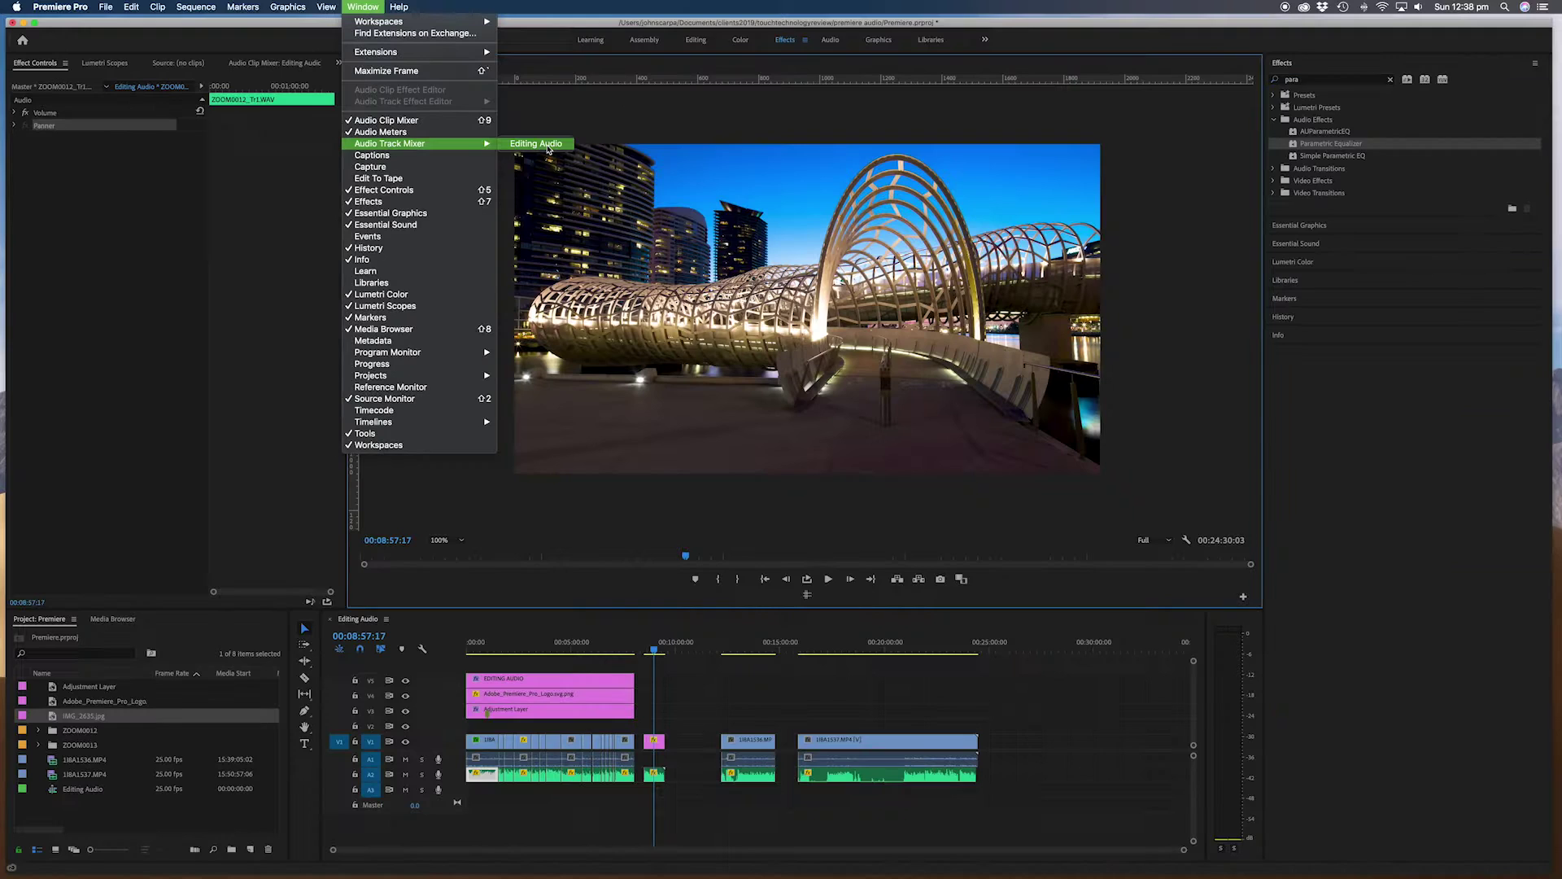
click(547, 149)
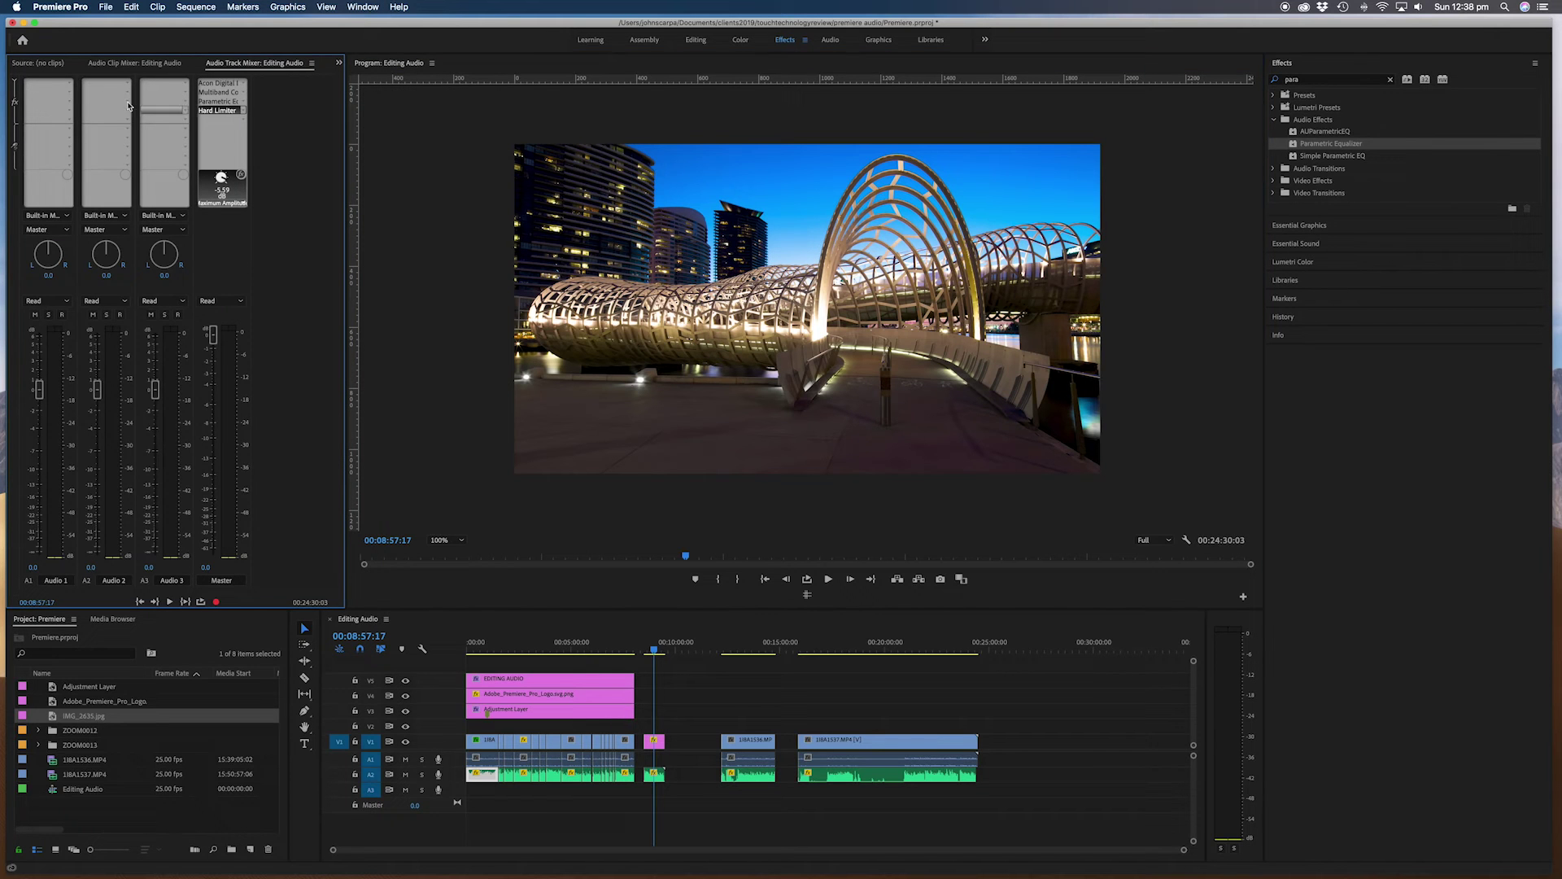
Step: Toggle the mixer's effects and sends section until the effect slots are showing
click(15, 83)
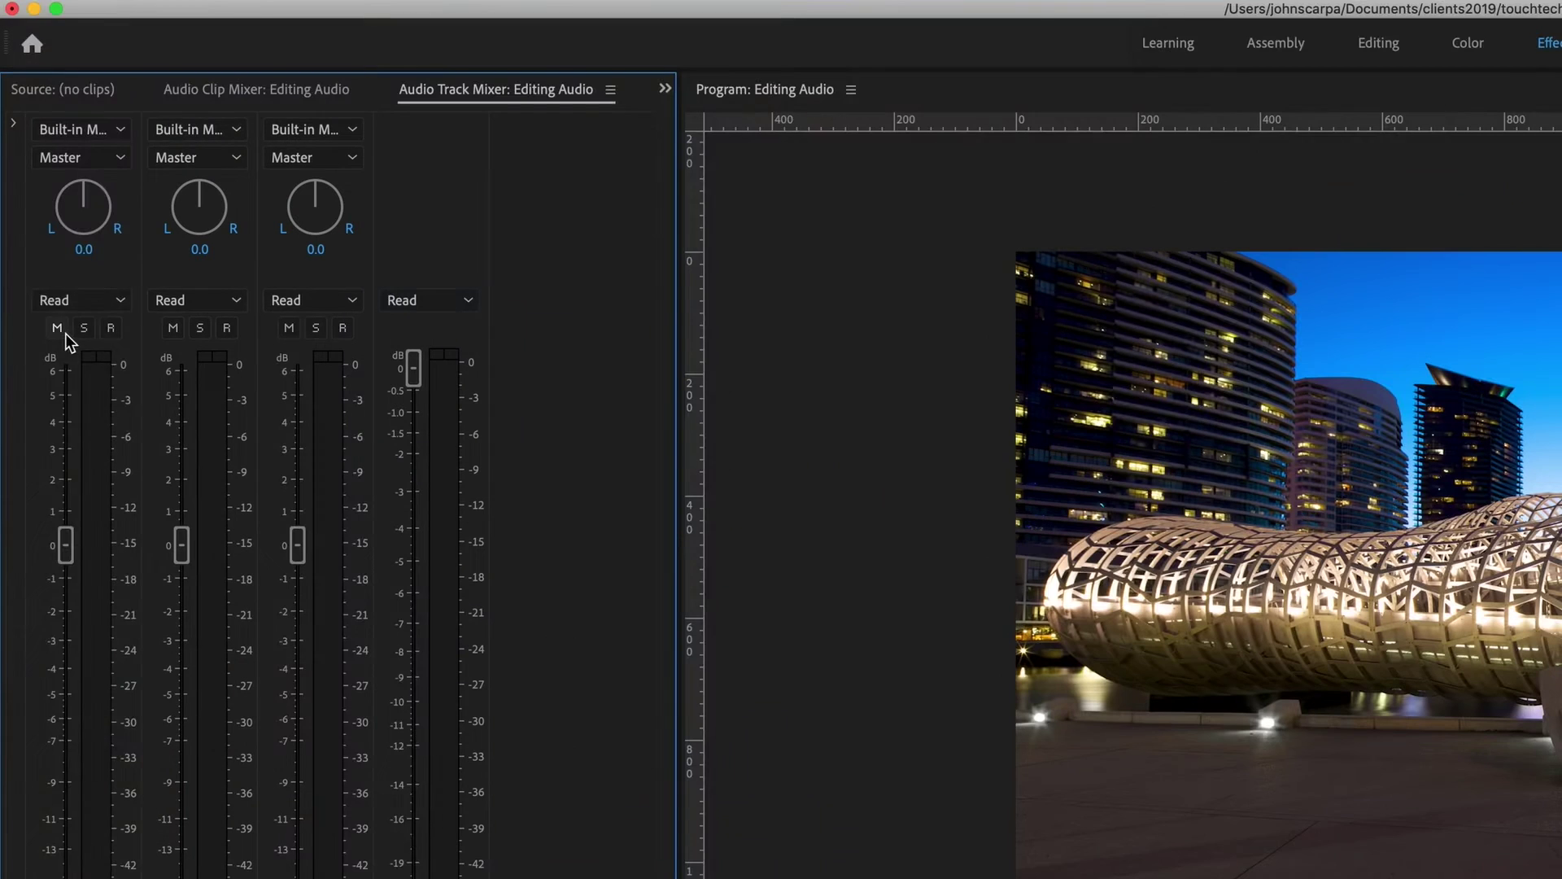
click(14, 125)
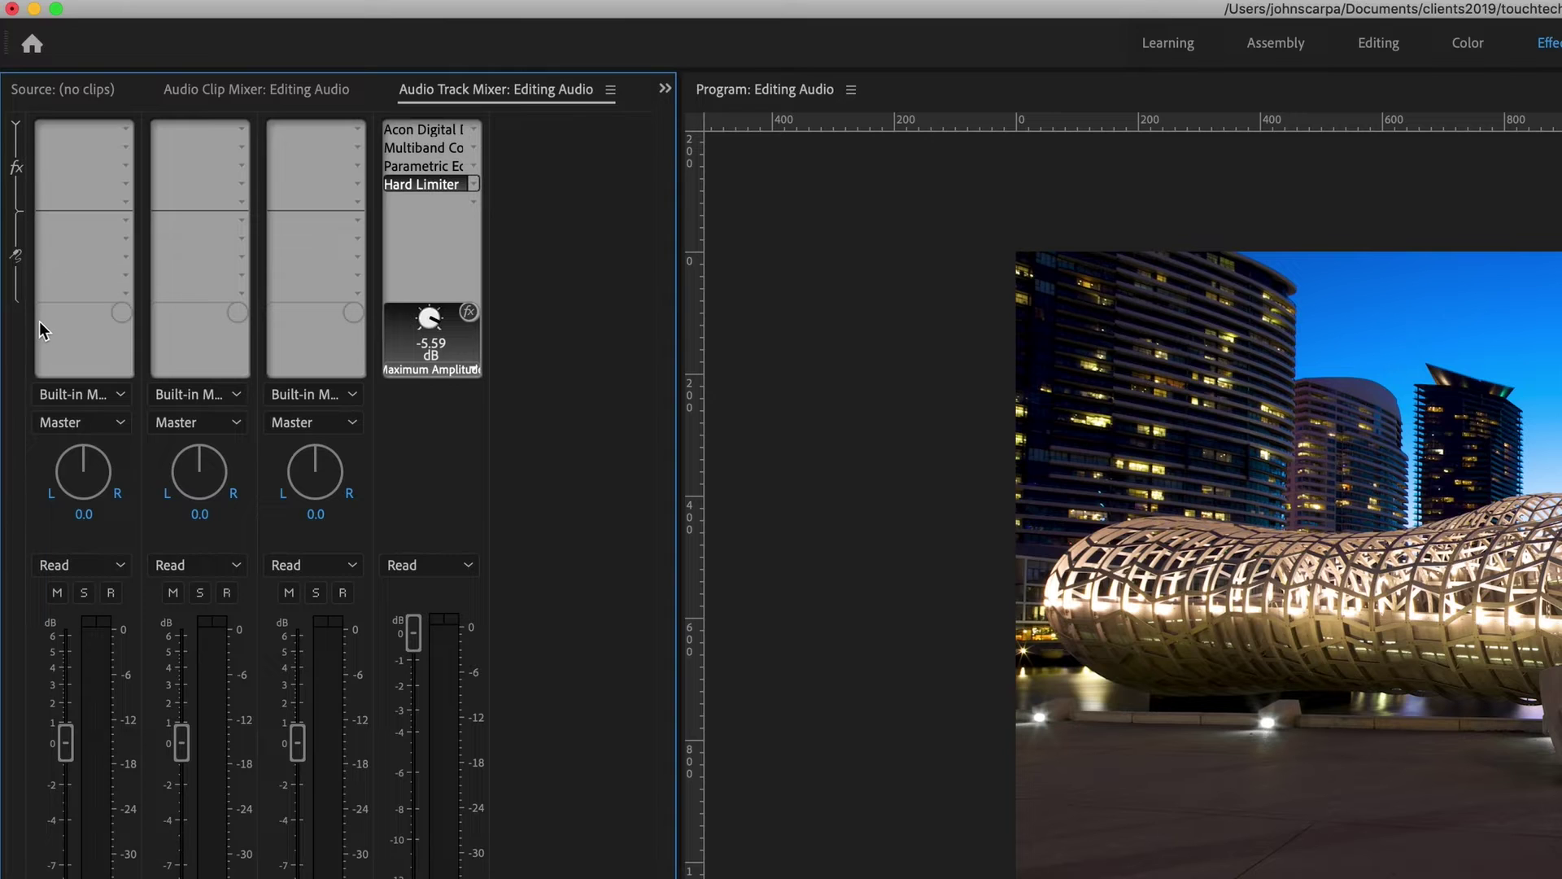
click(15, 126)
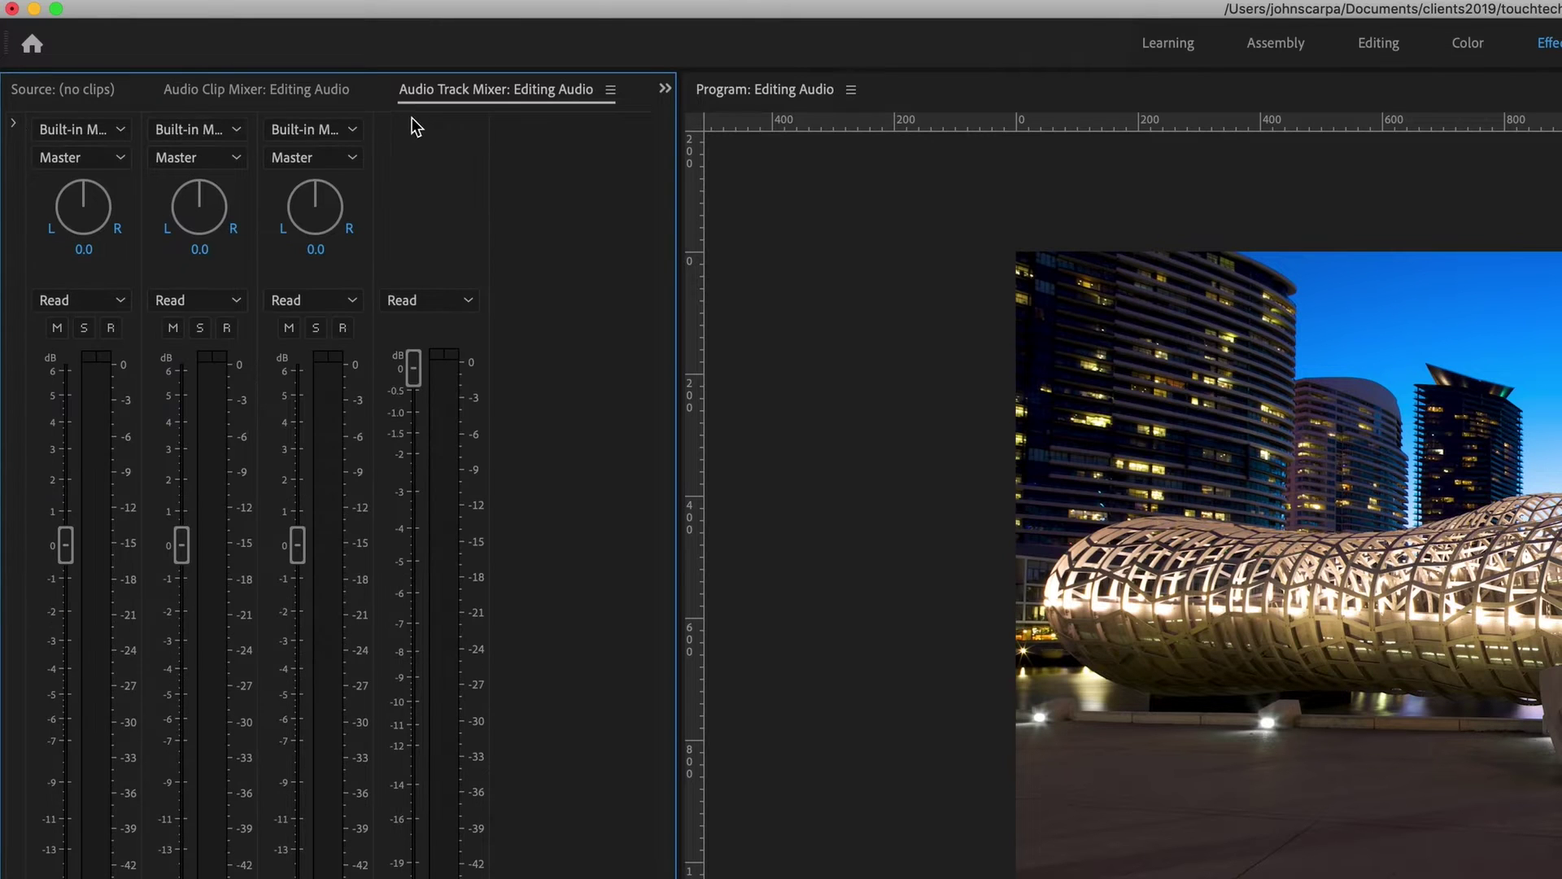
click(15, 126)
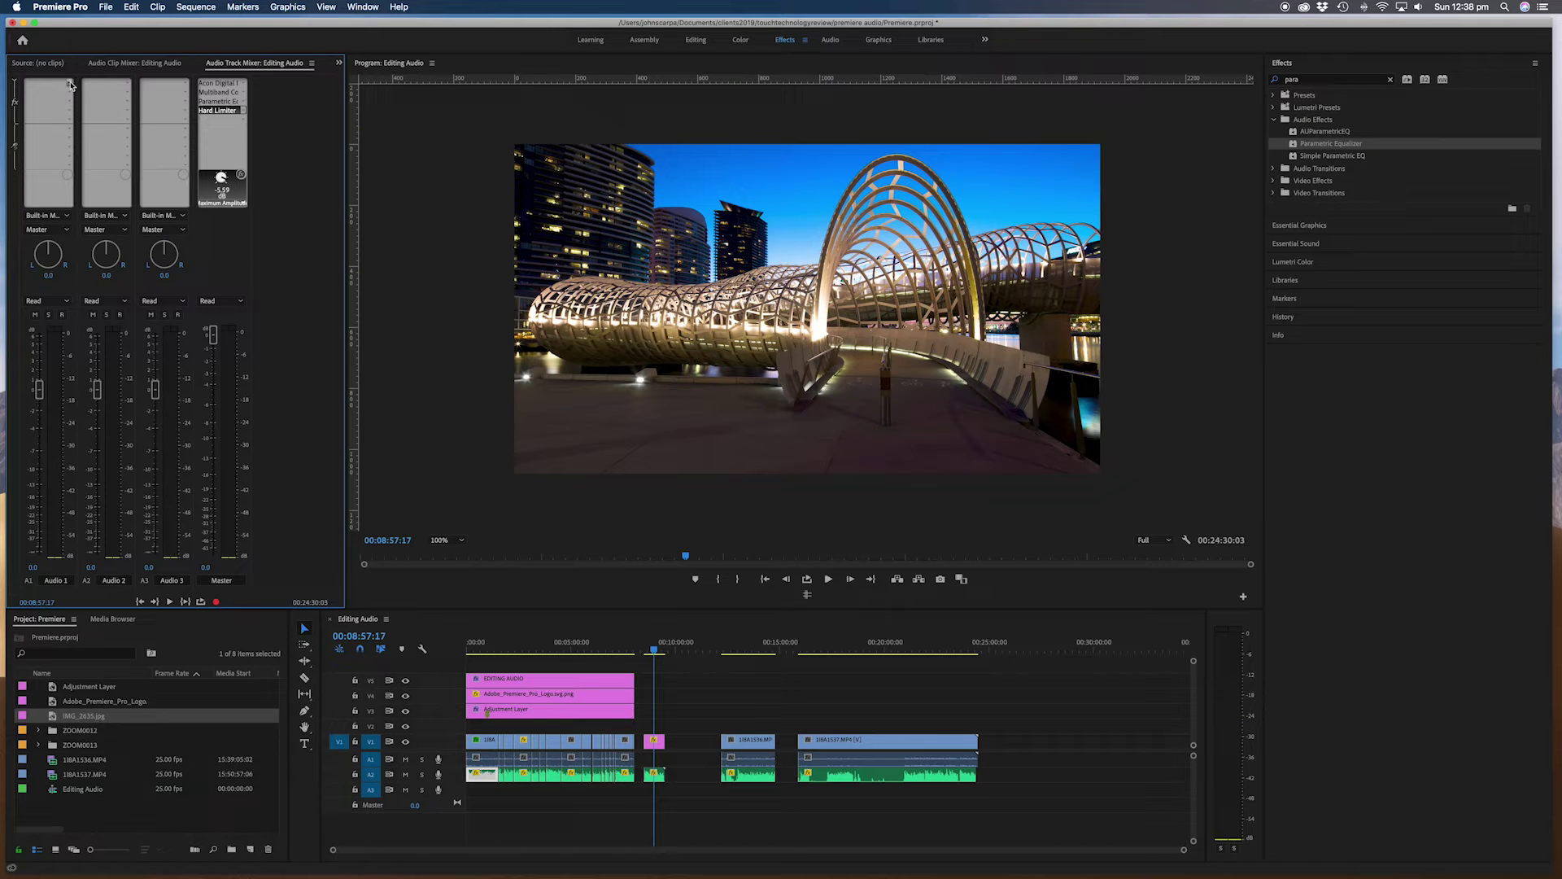
Step: Insert Noise Reduction/Restoration > DeNoise into Audio 1's first effect slot
click(70, 85)
mouse_move(73, 120)
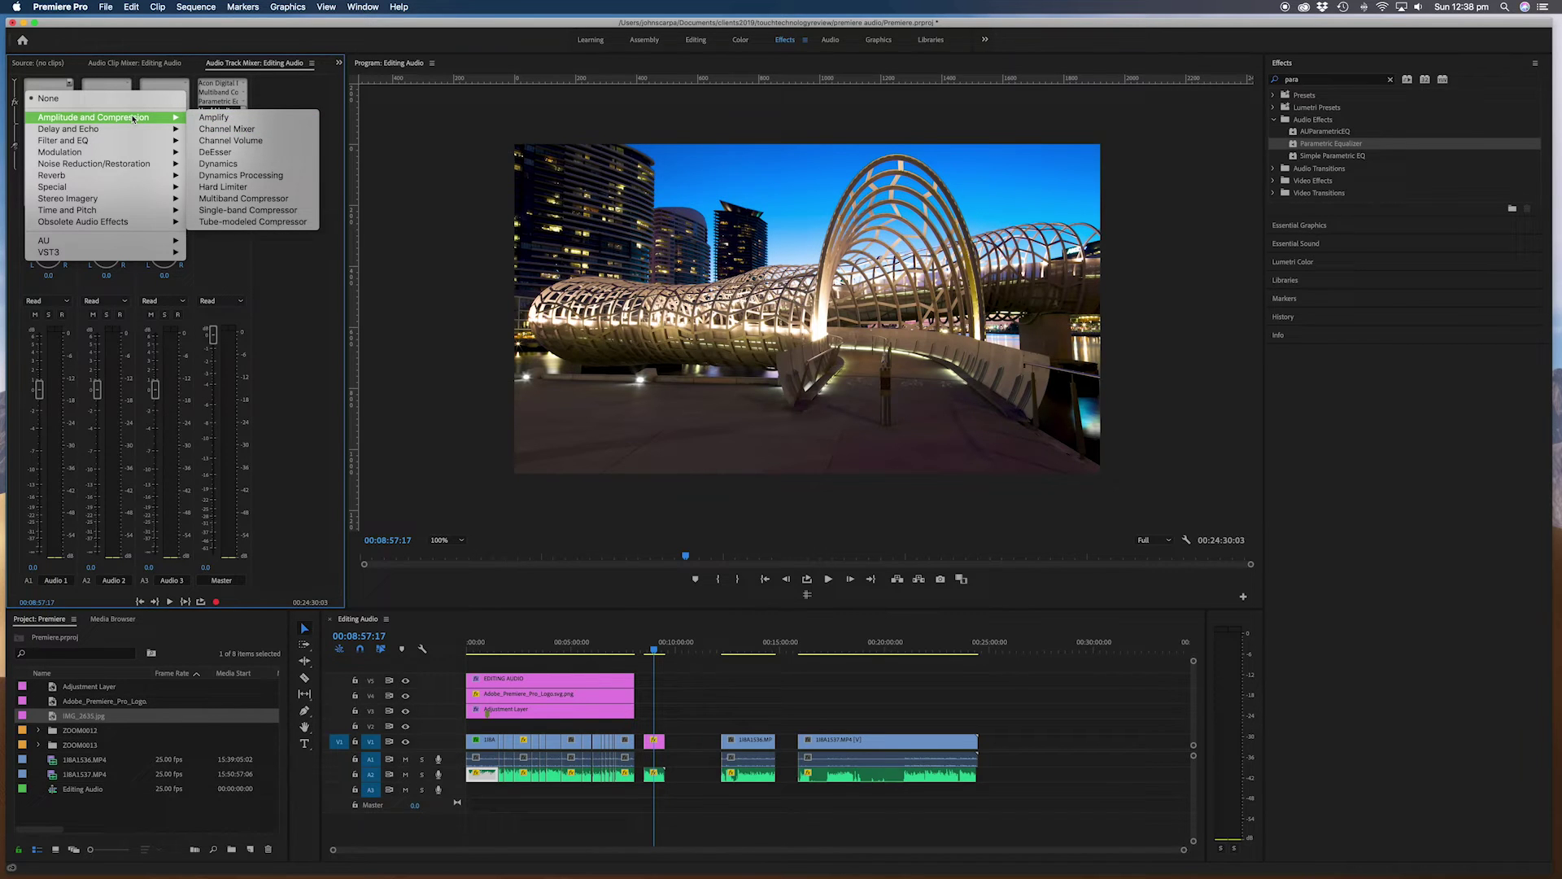
mouse_move(126, 131)
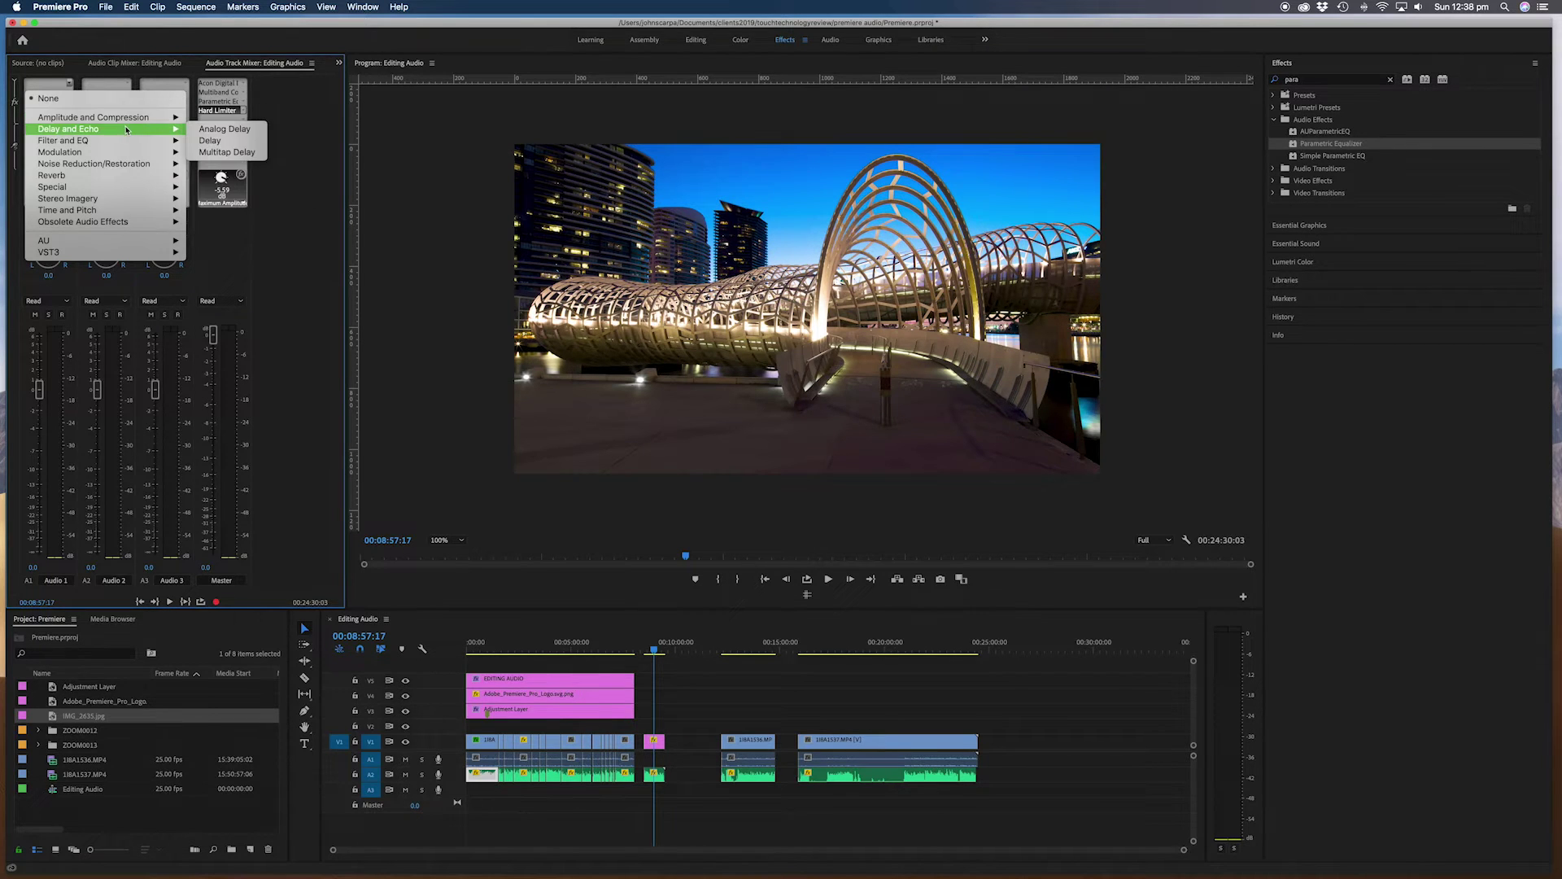
mouse_move(119, 165)
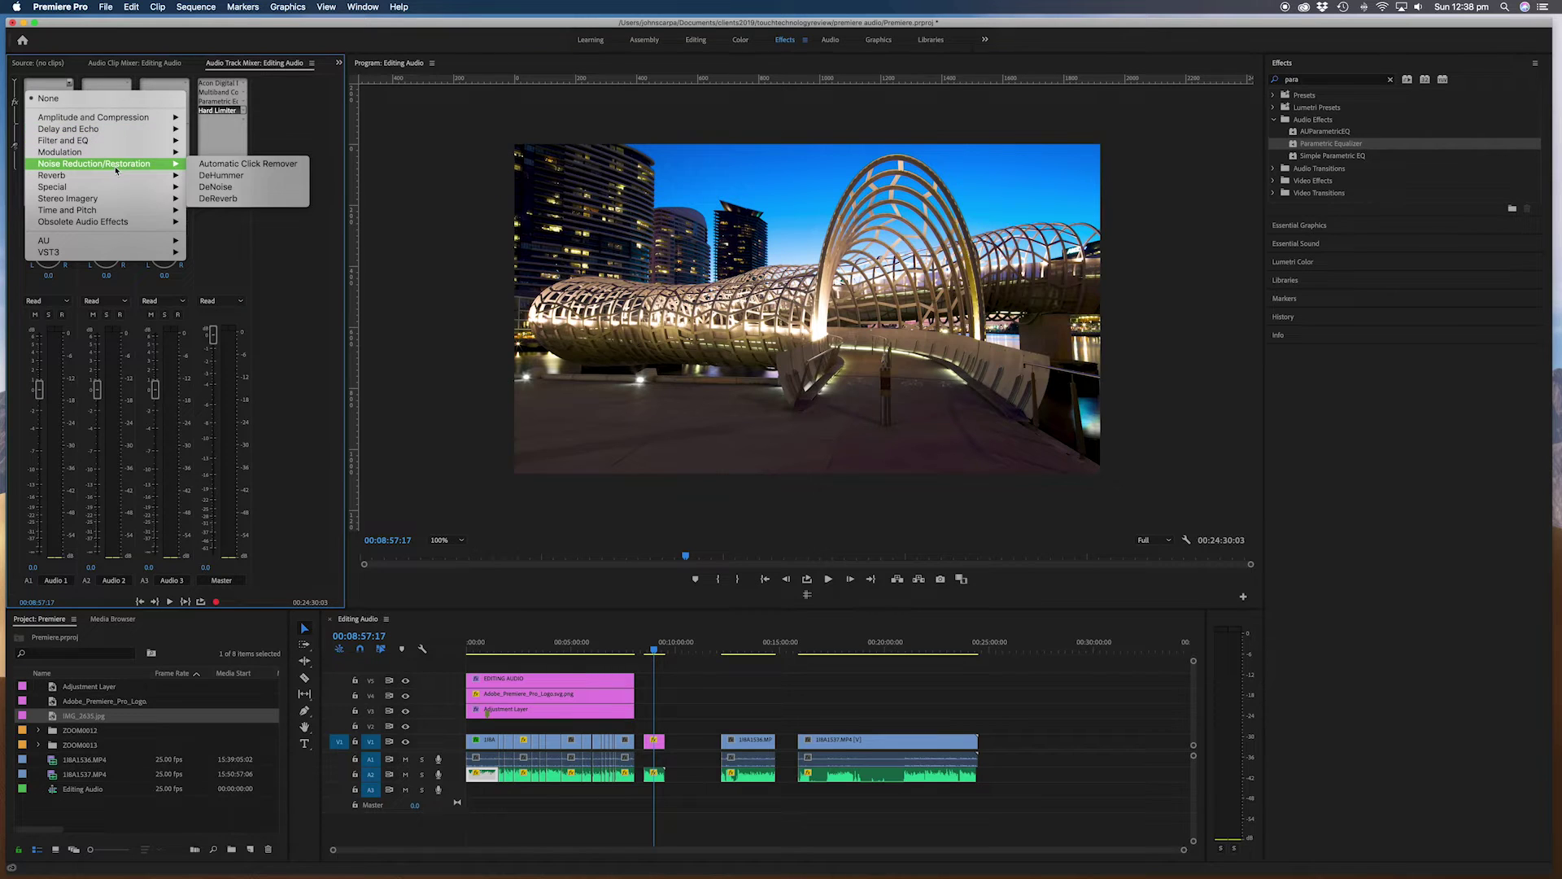
click(264, 191)
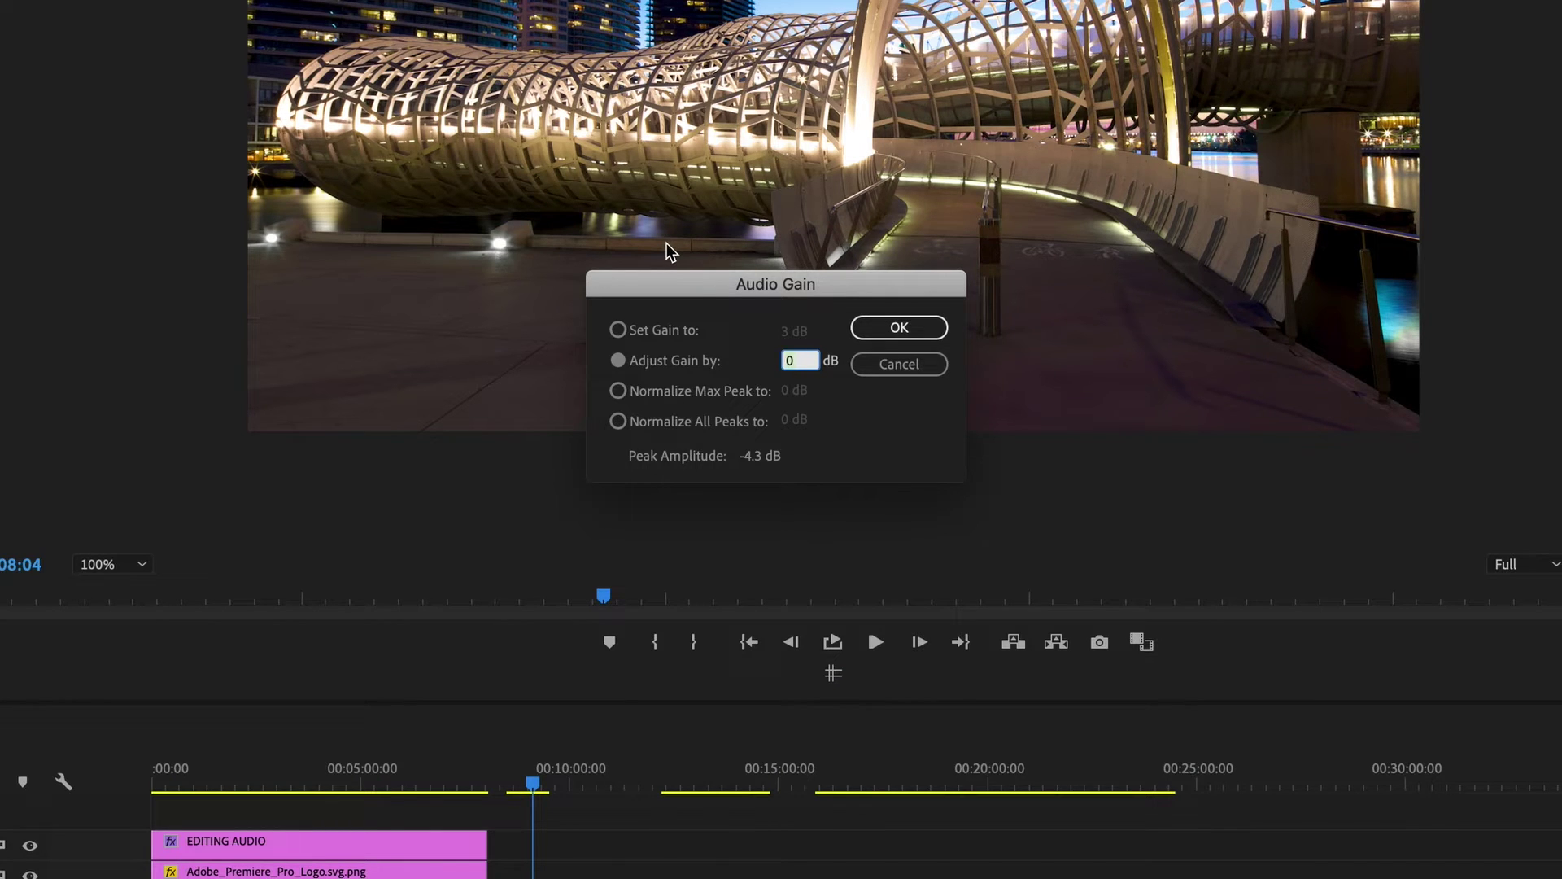
Step: Try the Audio Gain options and settle on Normalize All Peaks to 0 dB
click(618, 329)
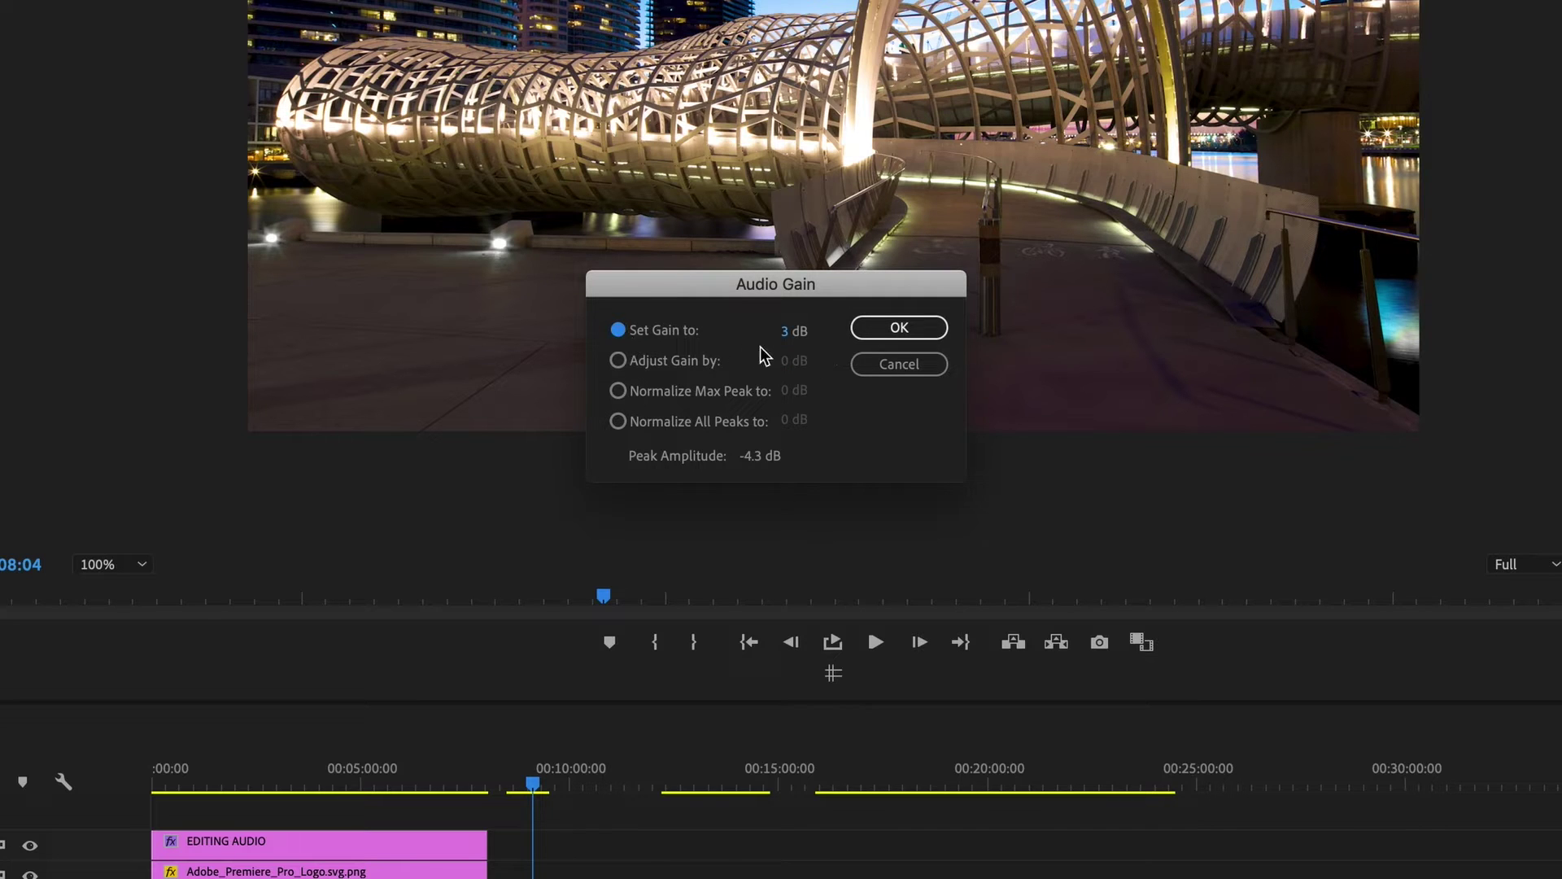
click(618, 360)
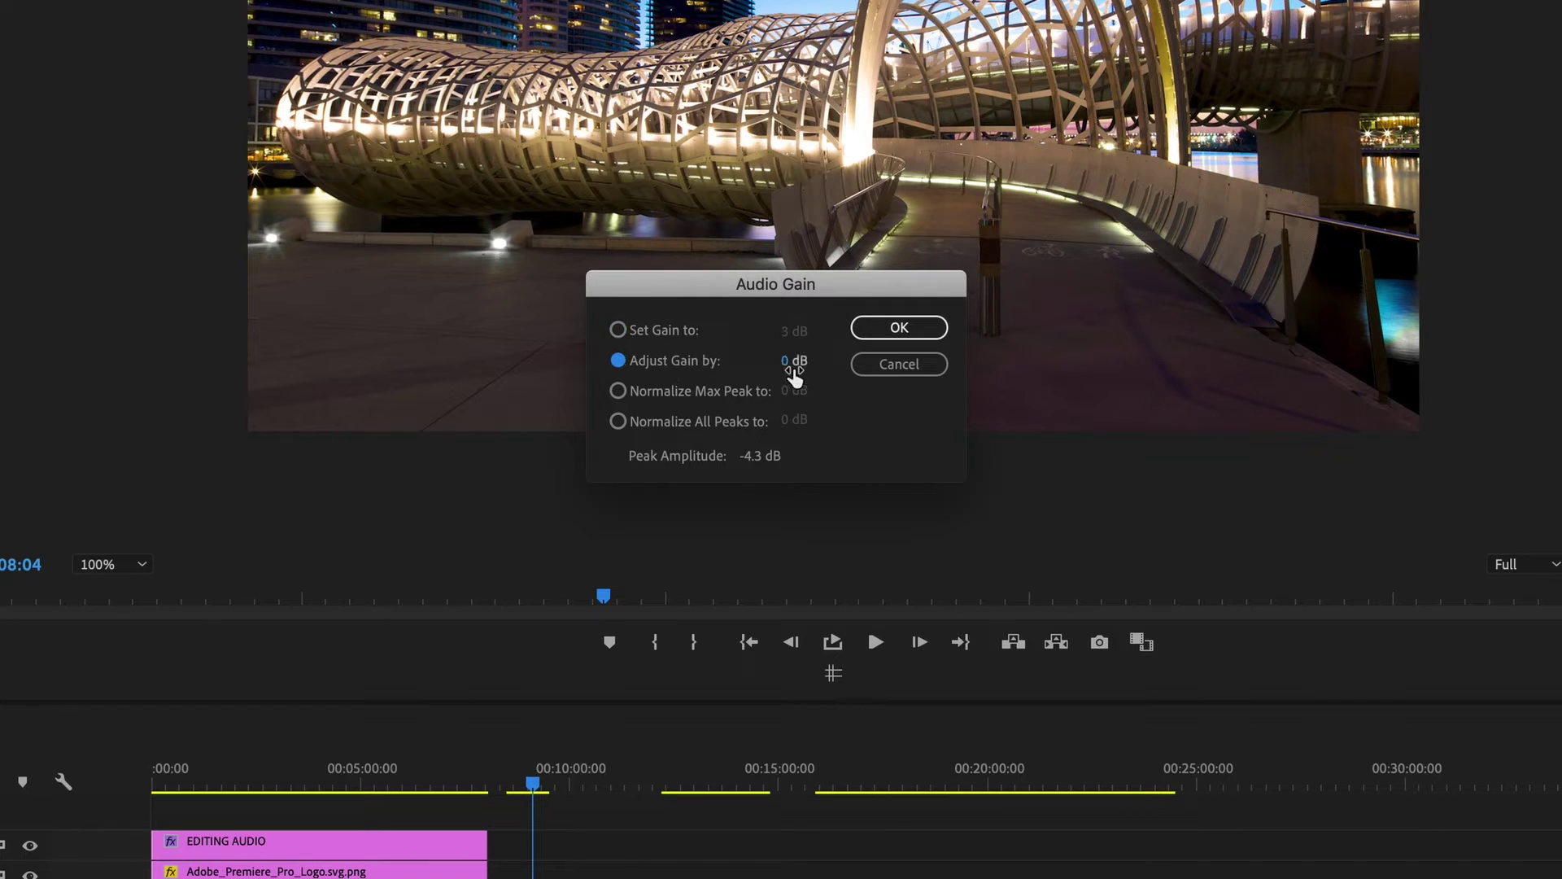
click(618, 391)
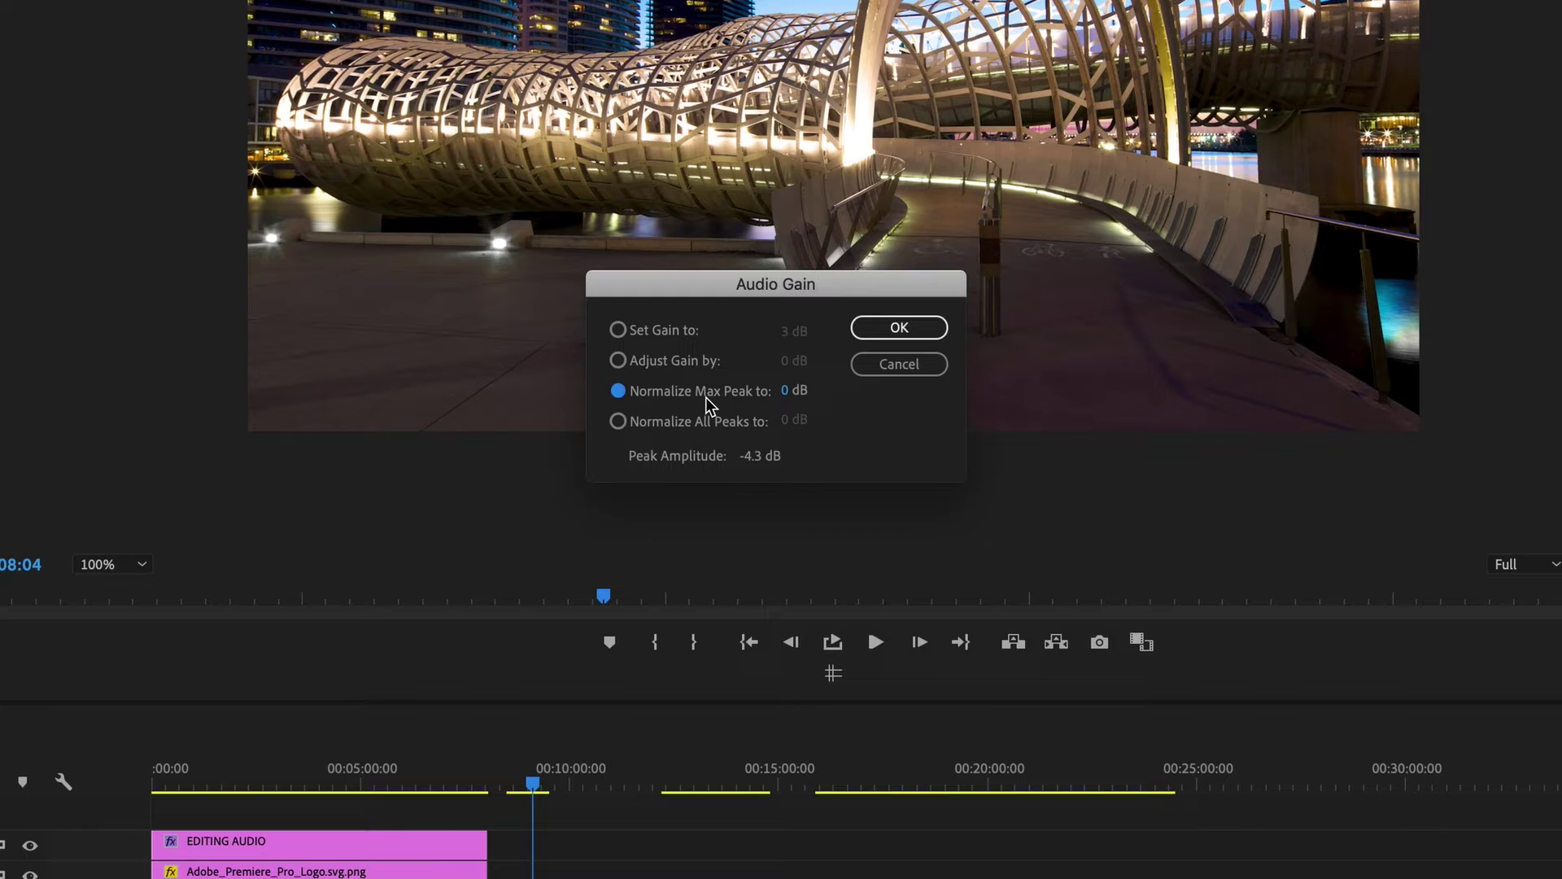
click(619, 422)
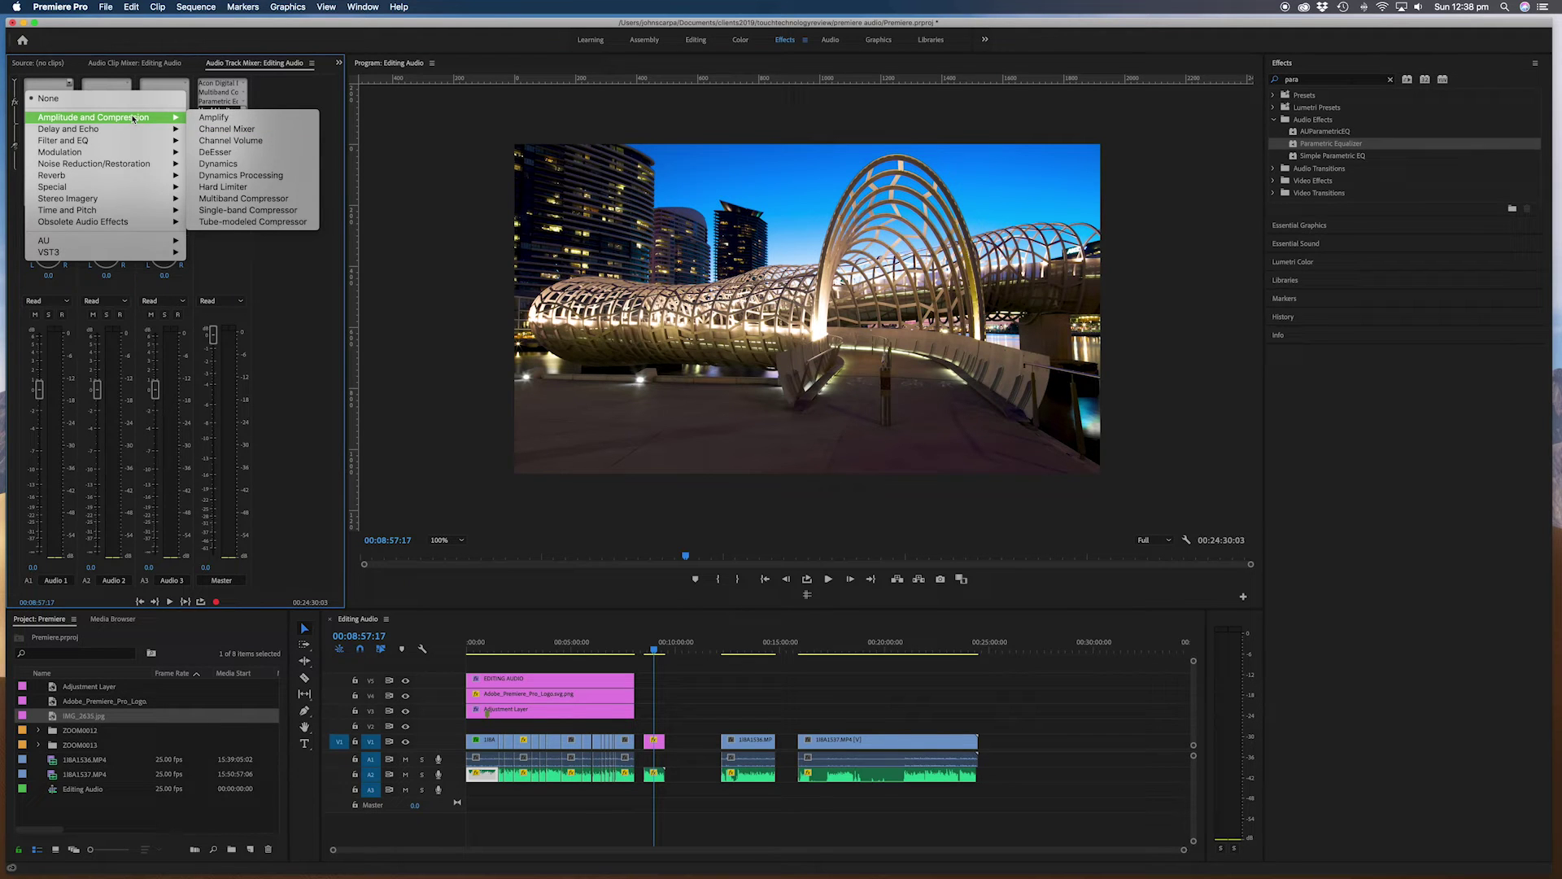
Step: Add DeNoise from Noise Reduction/Restoration as Audio 1's first track effect
mouse_move(127, 129)
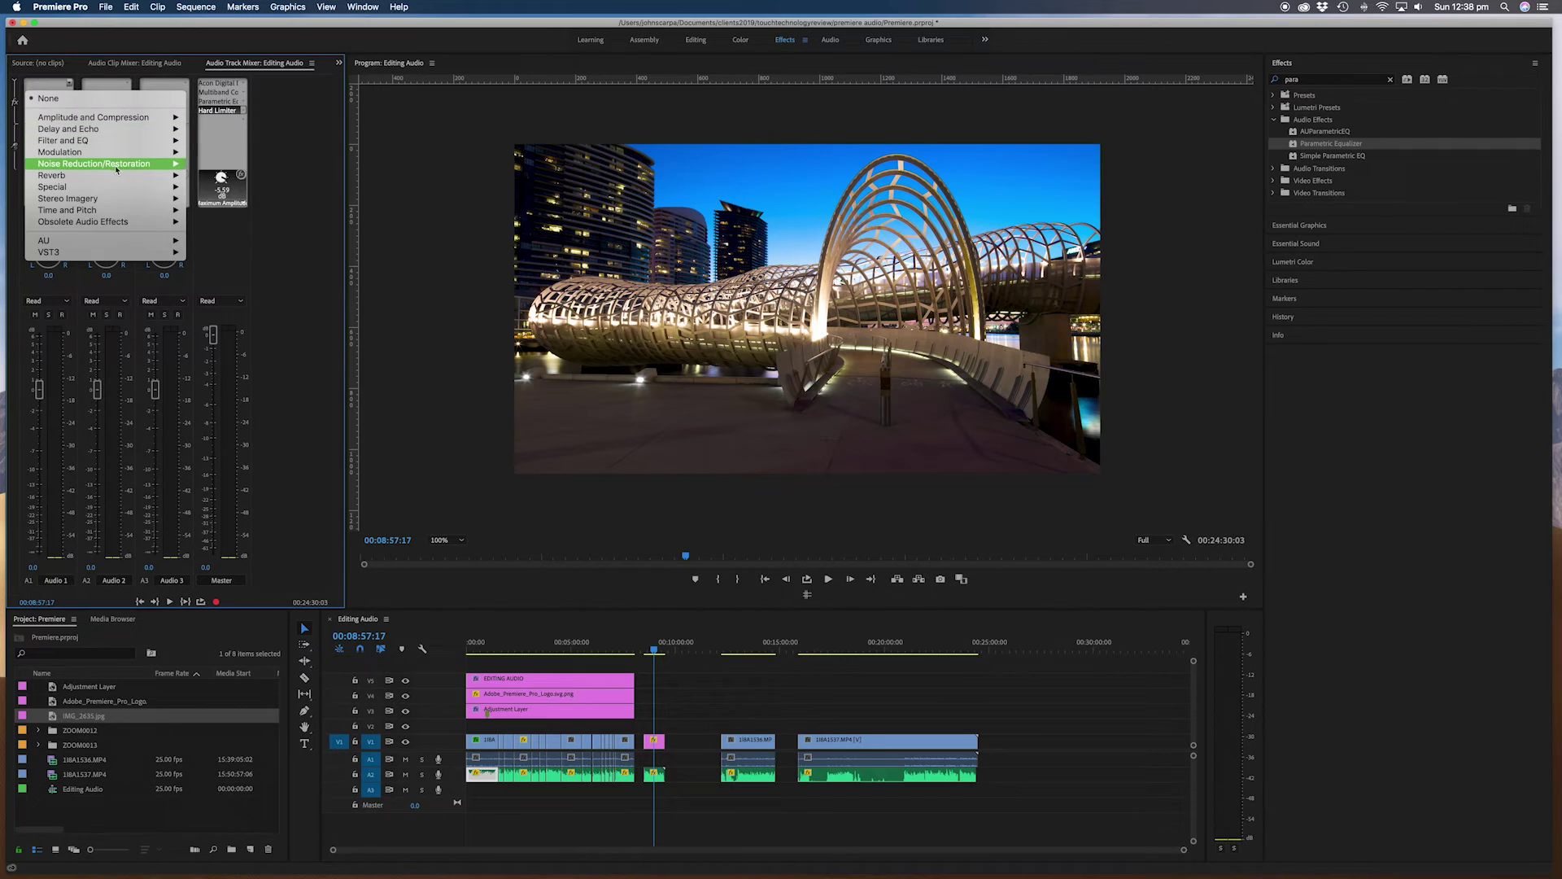
mouse_move(122, 164)
click(264, 190)
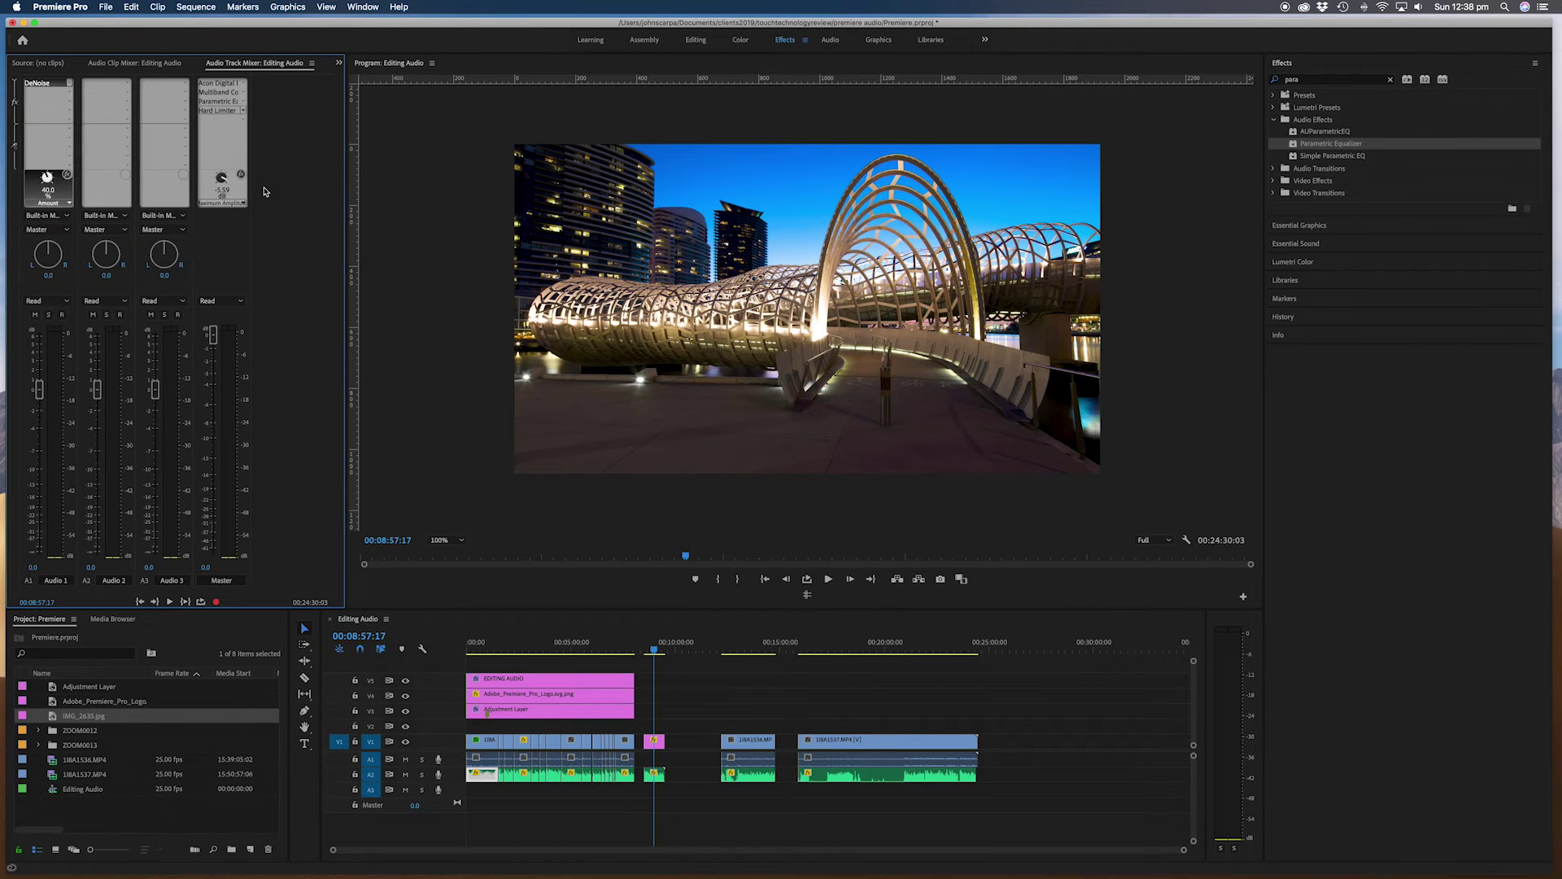
click(71, 94)
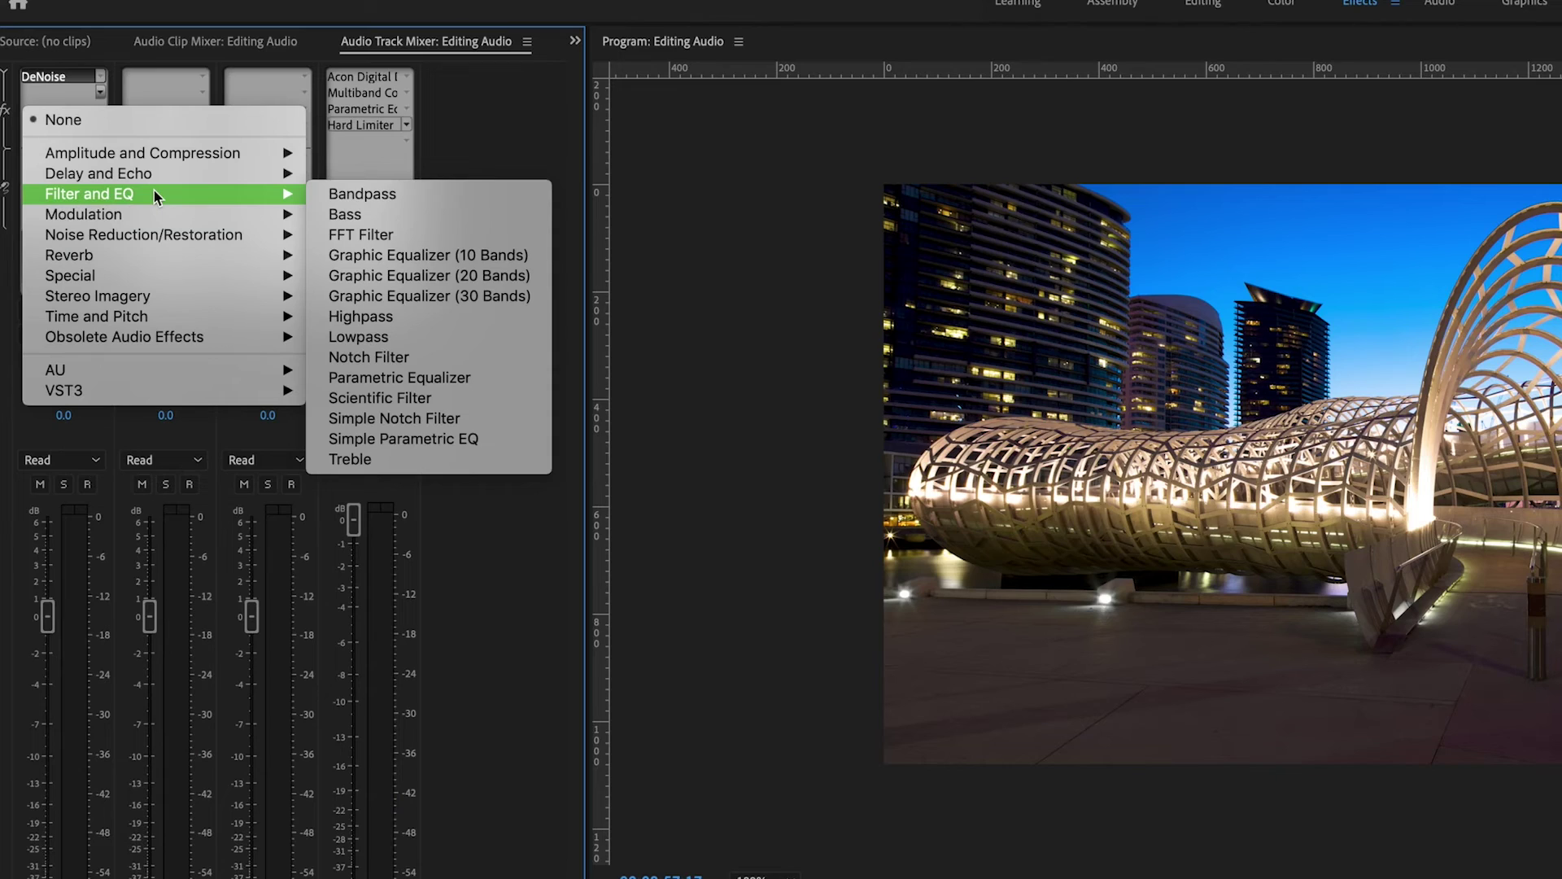
Step: Insert a Parametric Equalizer on Audio 1 using the Loudness Maximizer preset
click(488, 375)
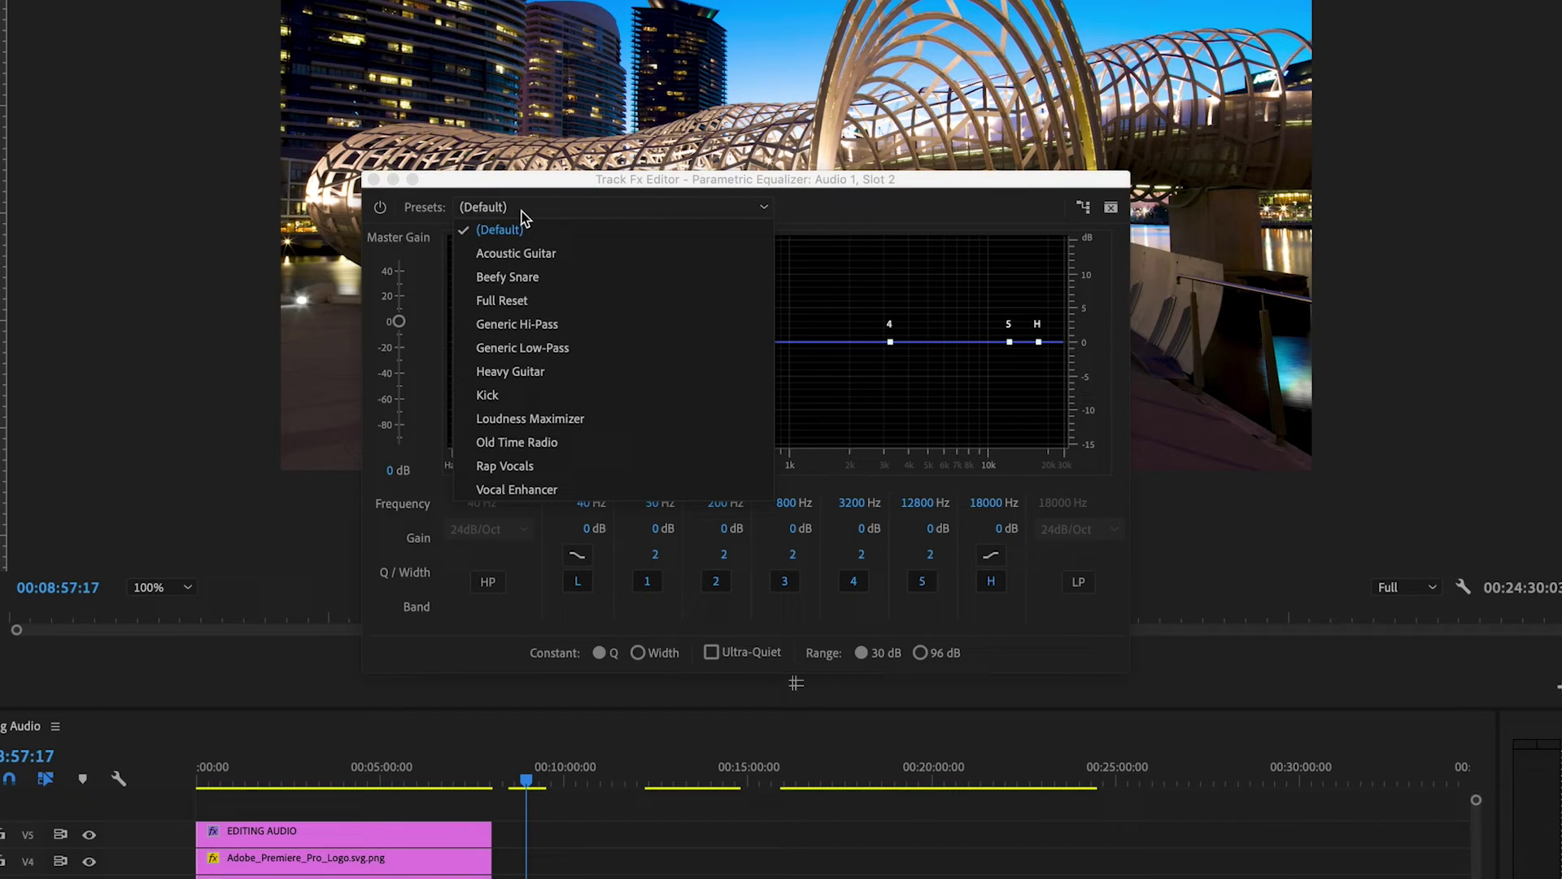
click(537, 419)
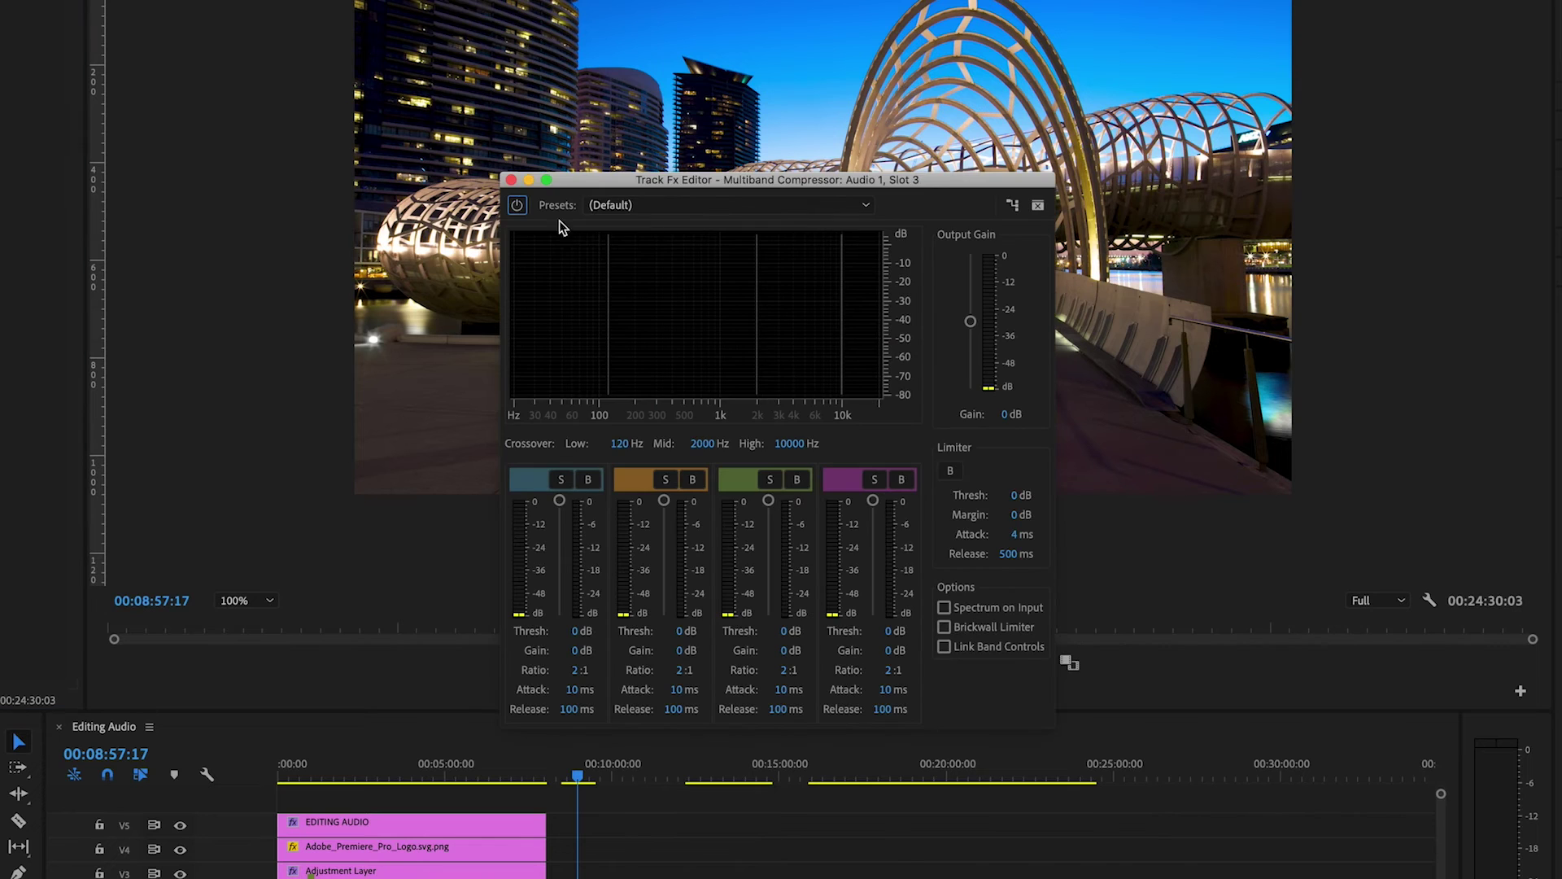
Step: Compare Classical Master, Broadcast and Raise Vocals presets, keeping Classical Master for the compressor
click(672, 208)
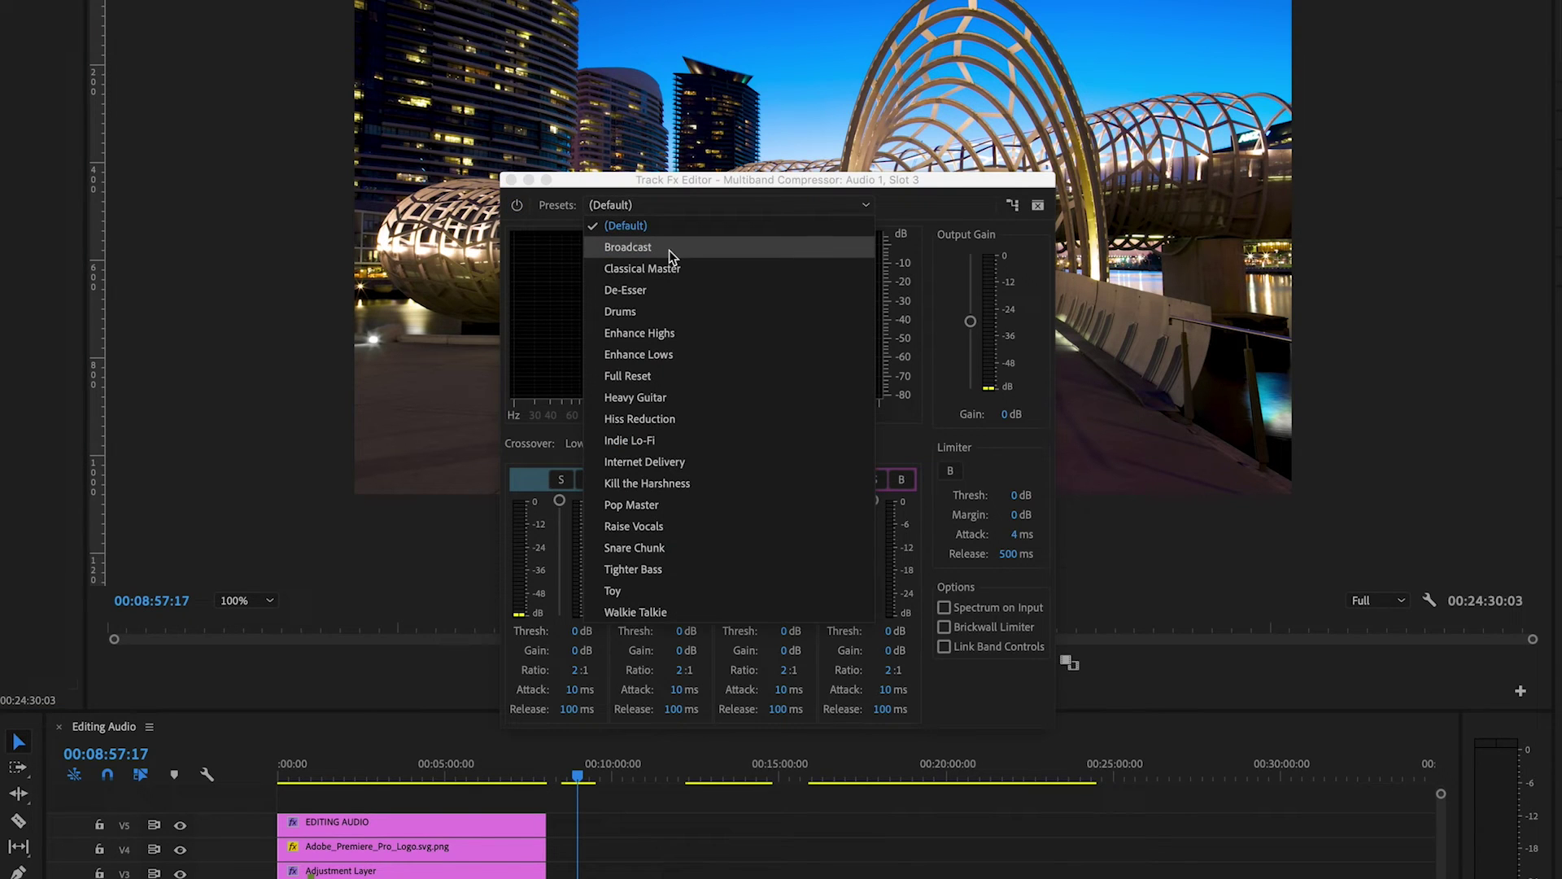
click(672, 268)
click(675, 213)
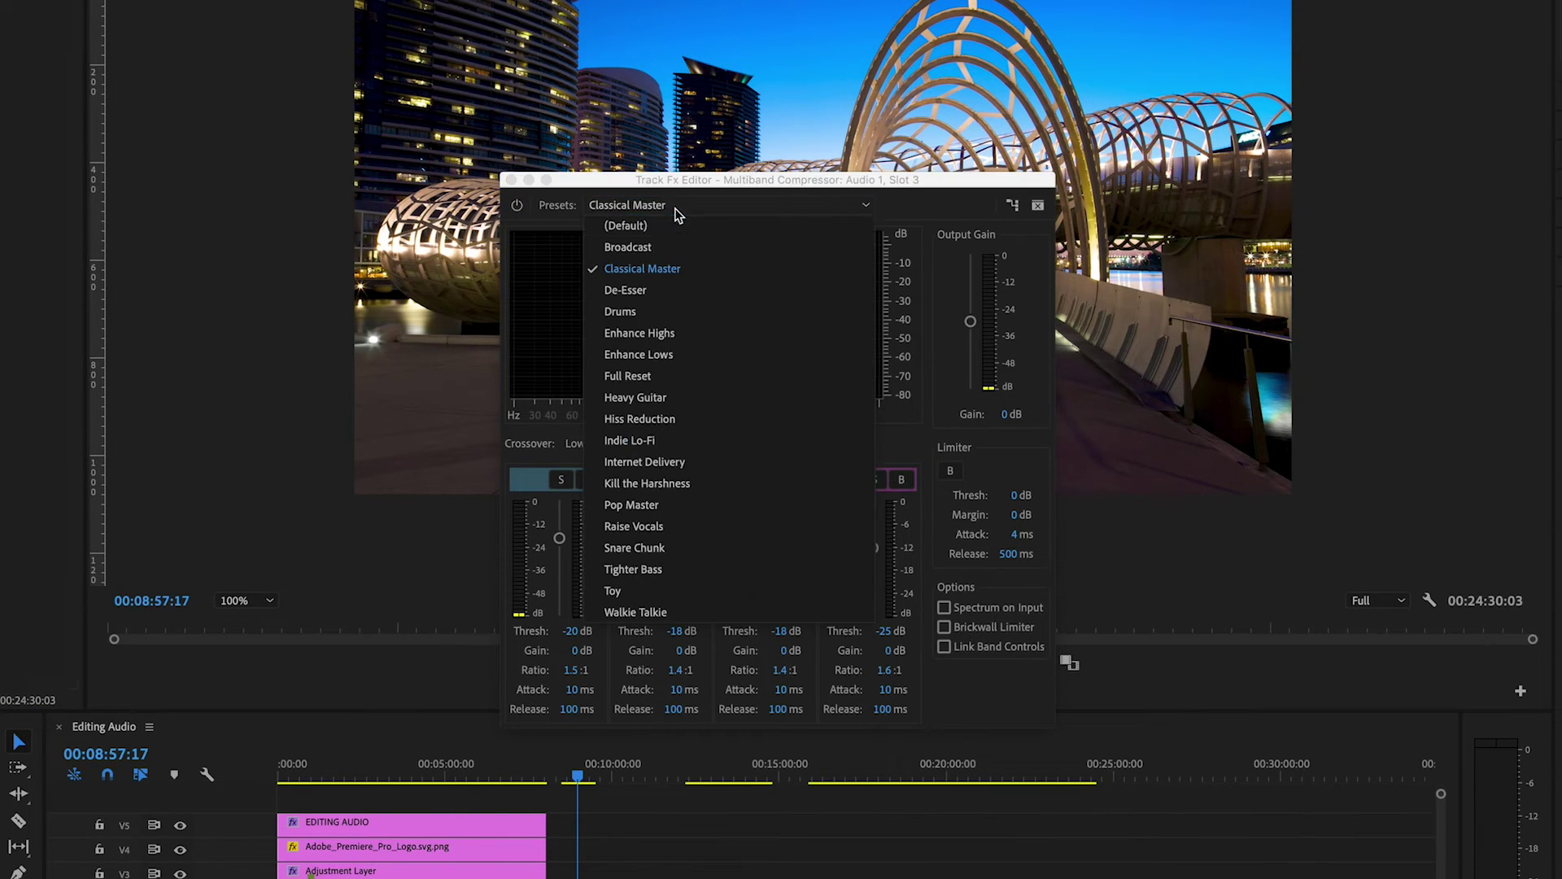
click(665, 247)
click(670, 215)
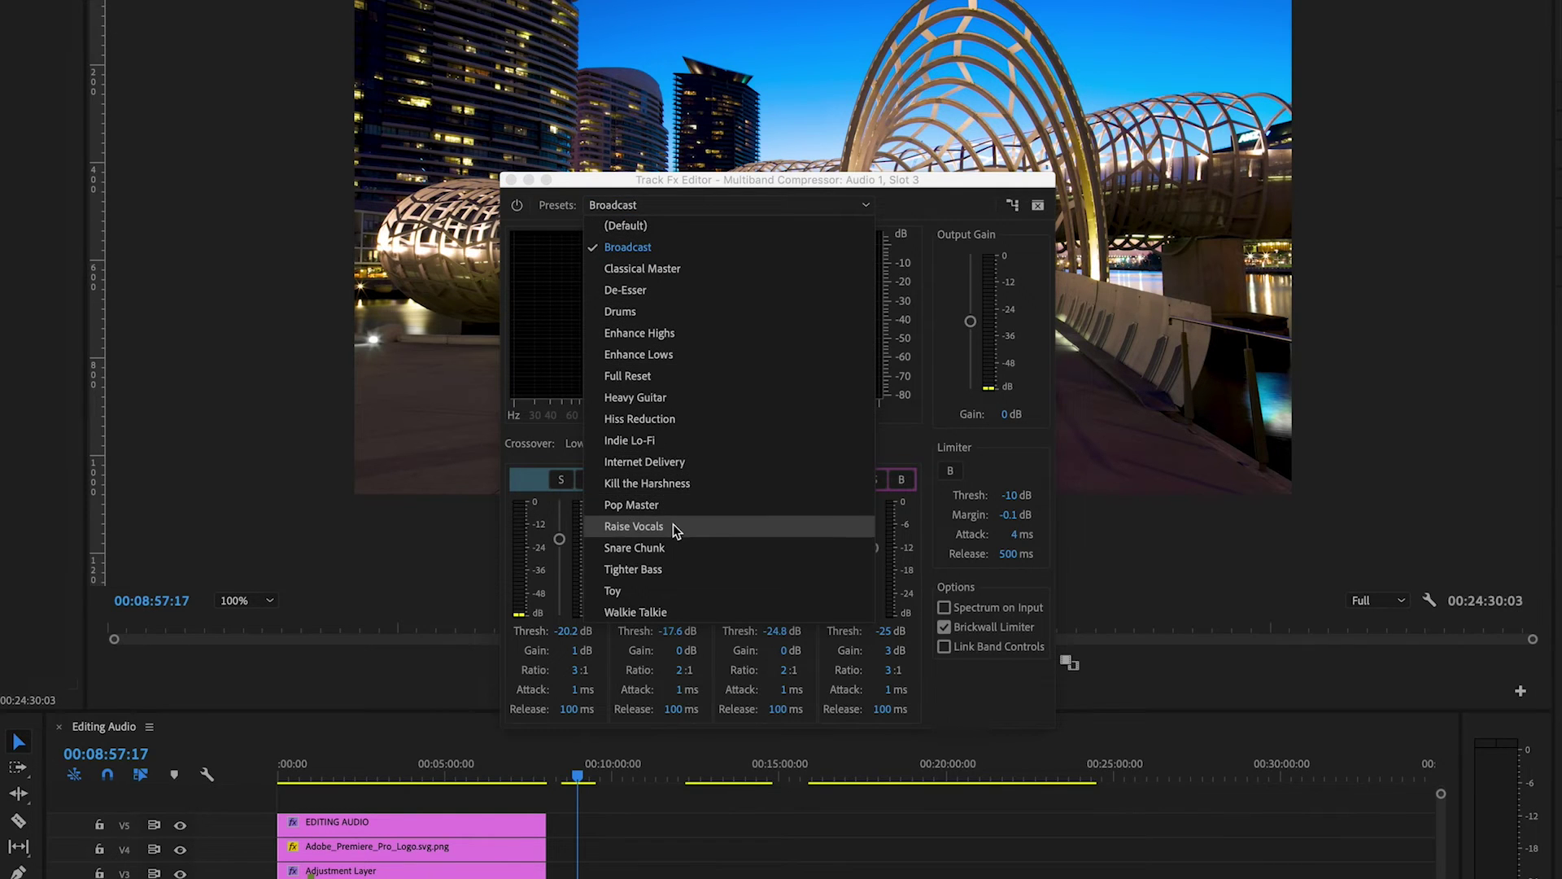
click(675, 527)
click(664, 213)
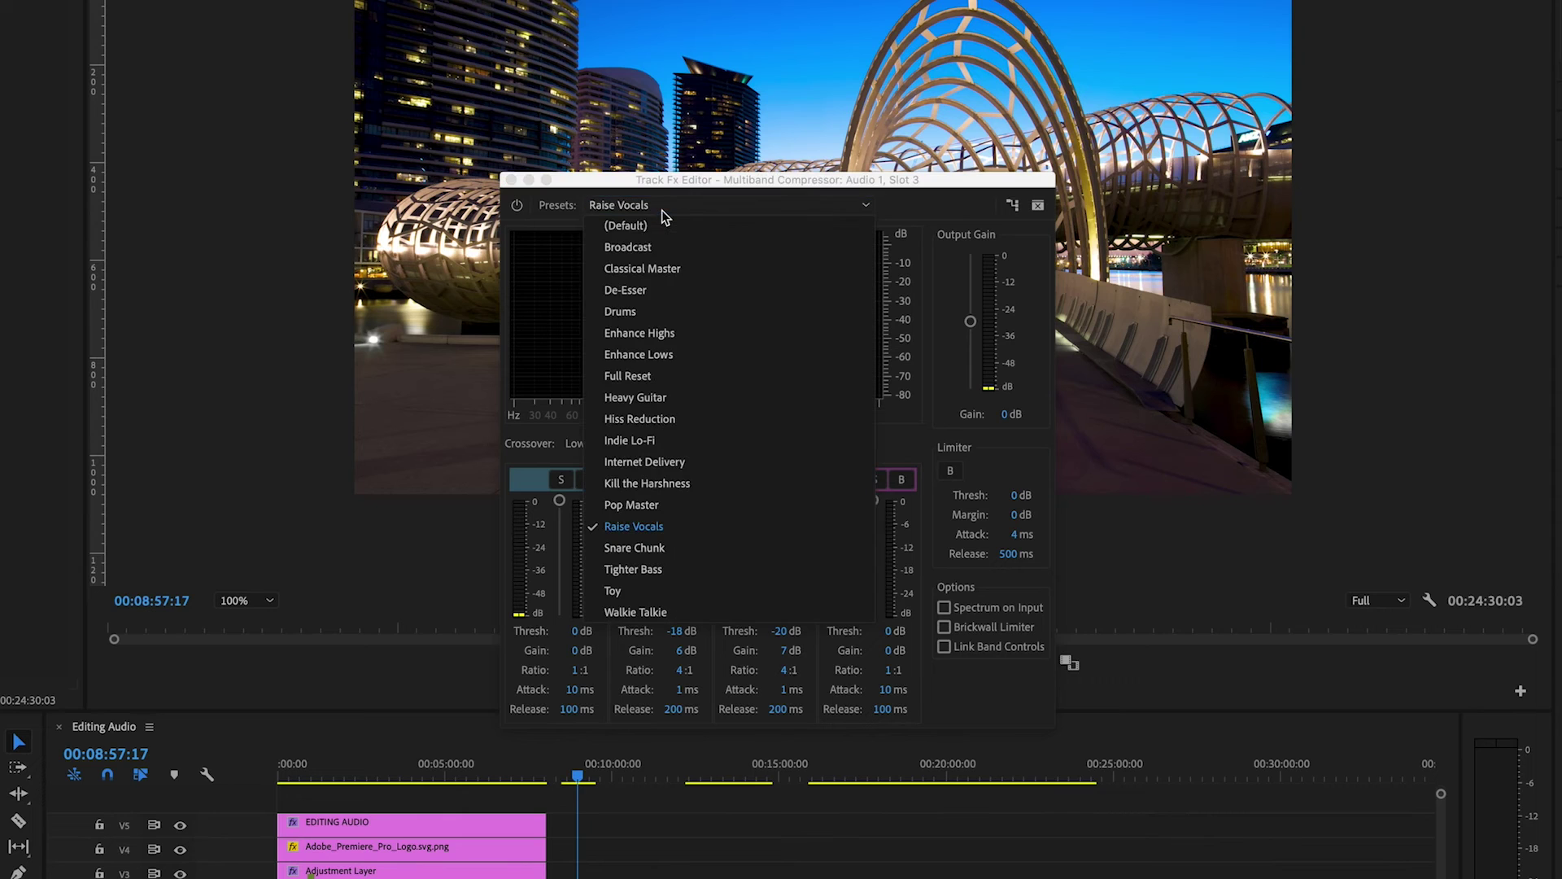
click(660, 268)
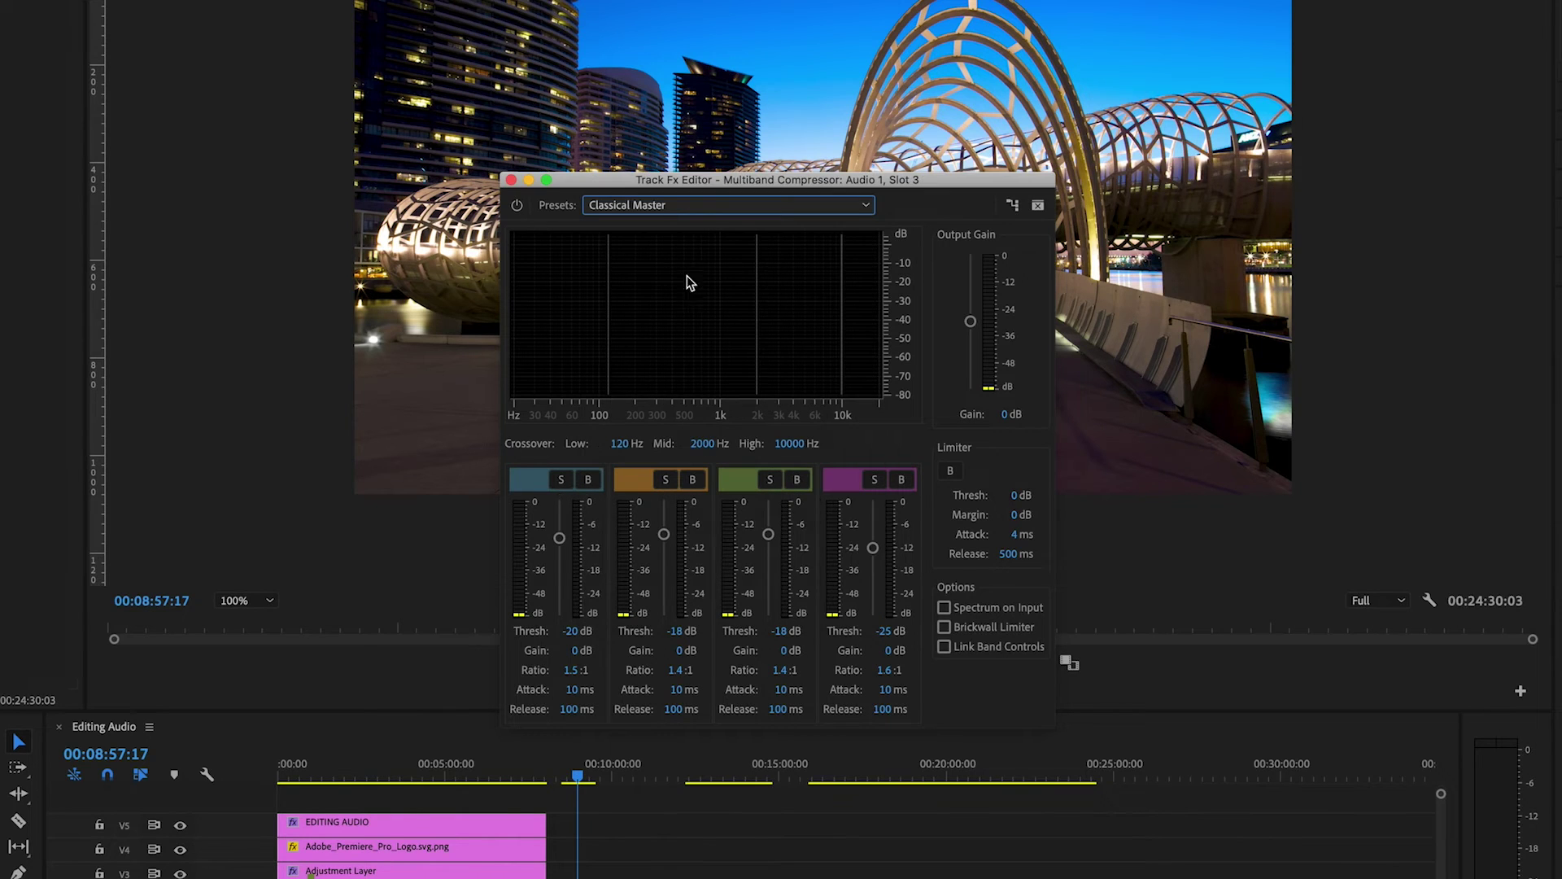
click(972, 323)
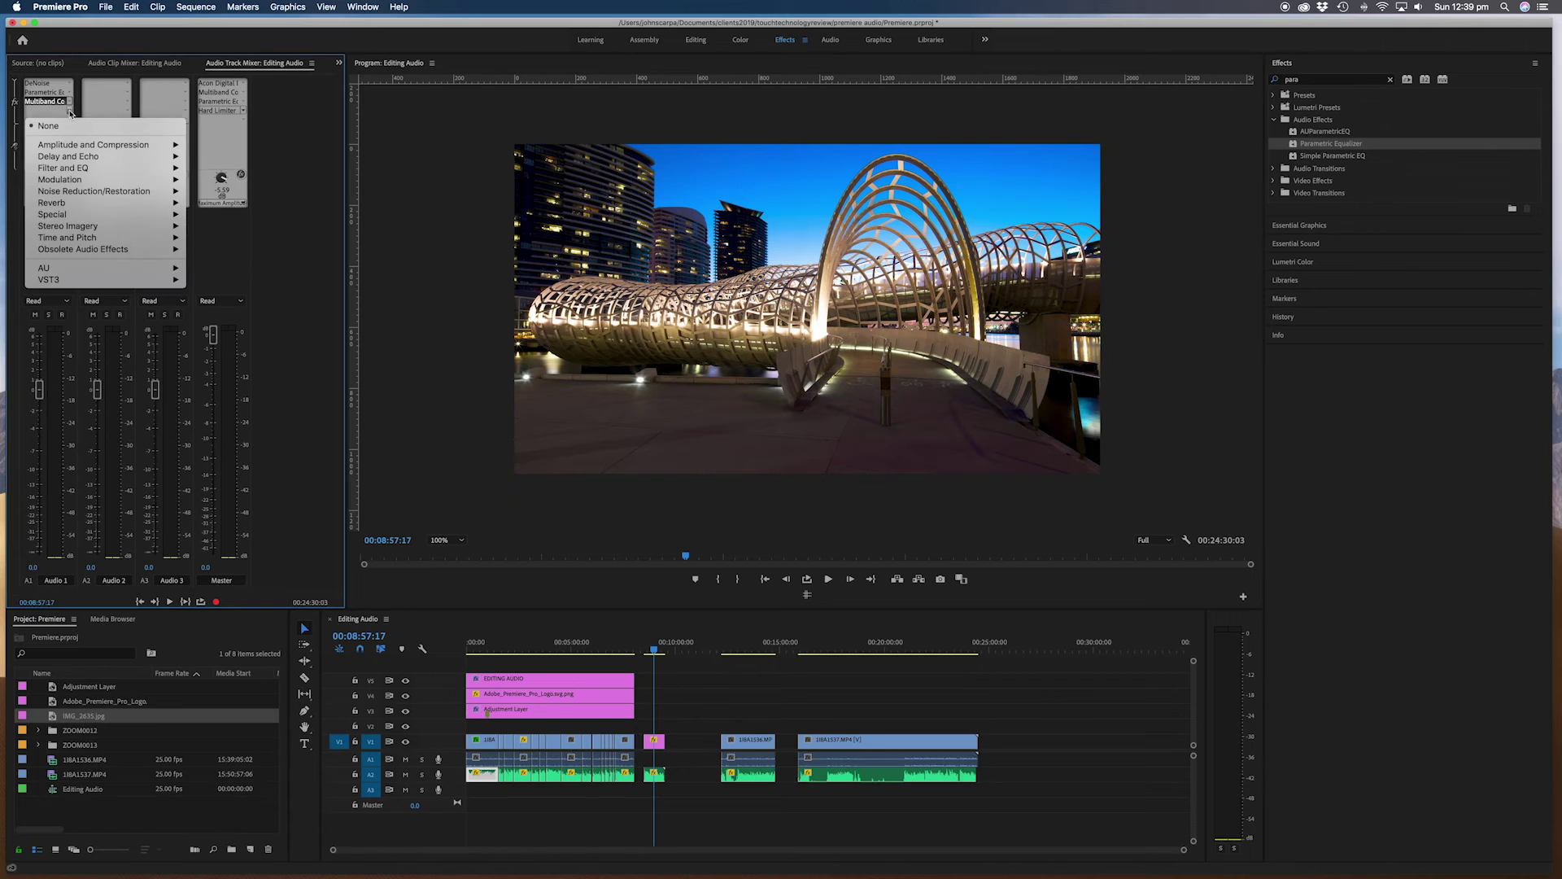
Step: Add a Hard Limiter to Audio 1's fourth slot with the Limit to -3dB preset
mouse_move(122, 145)
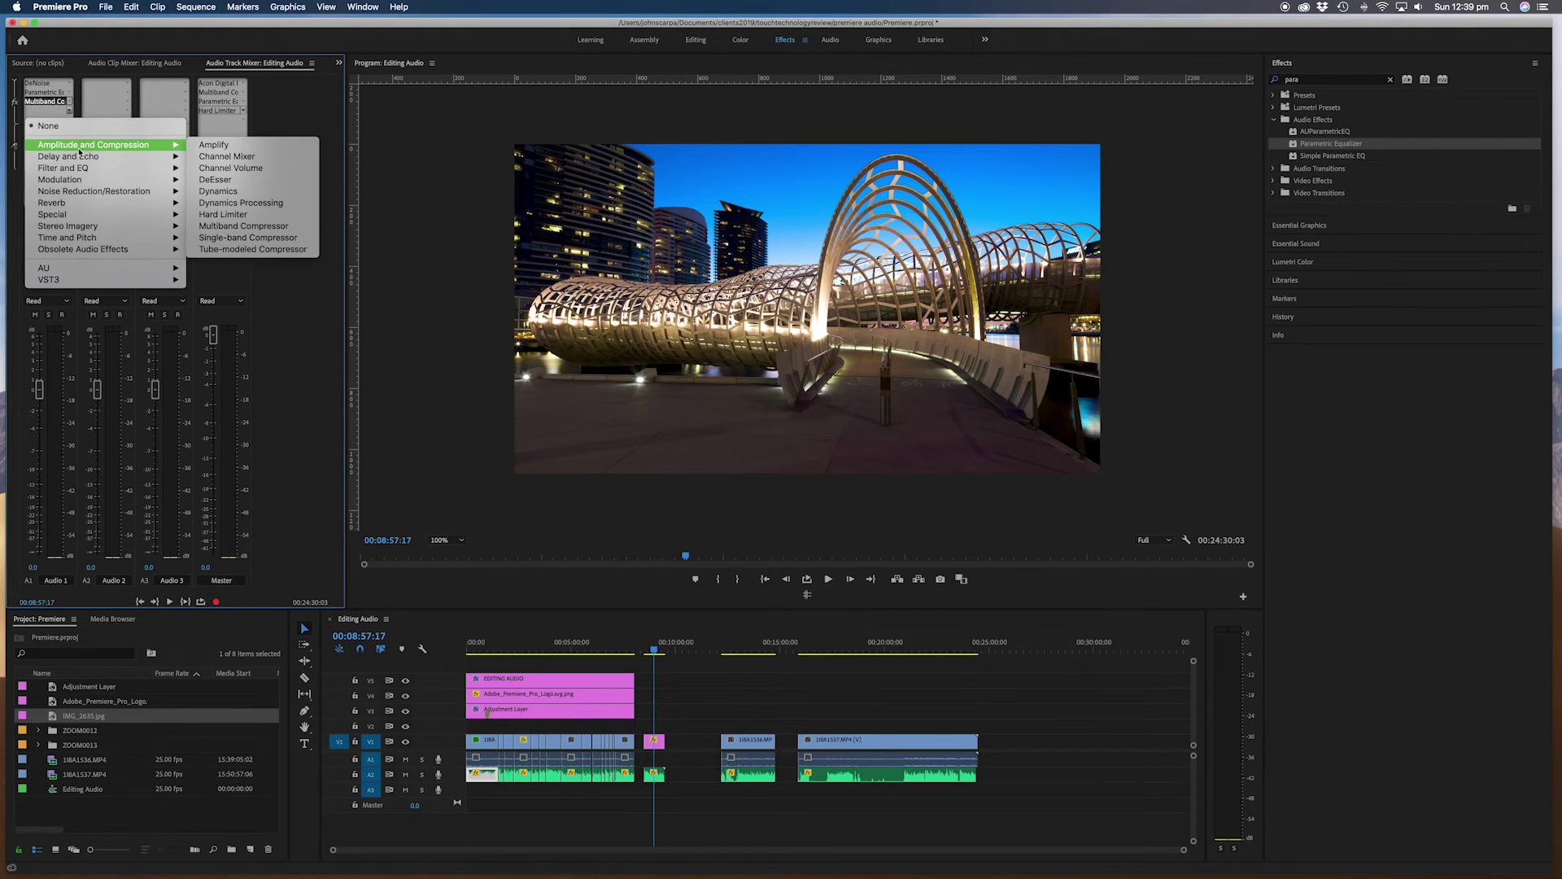
click(280, 213)
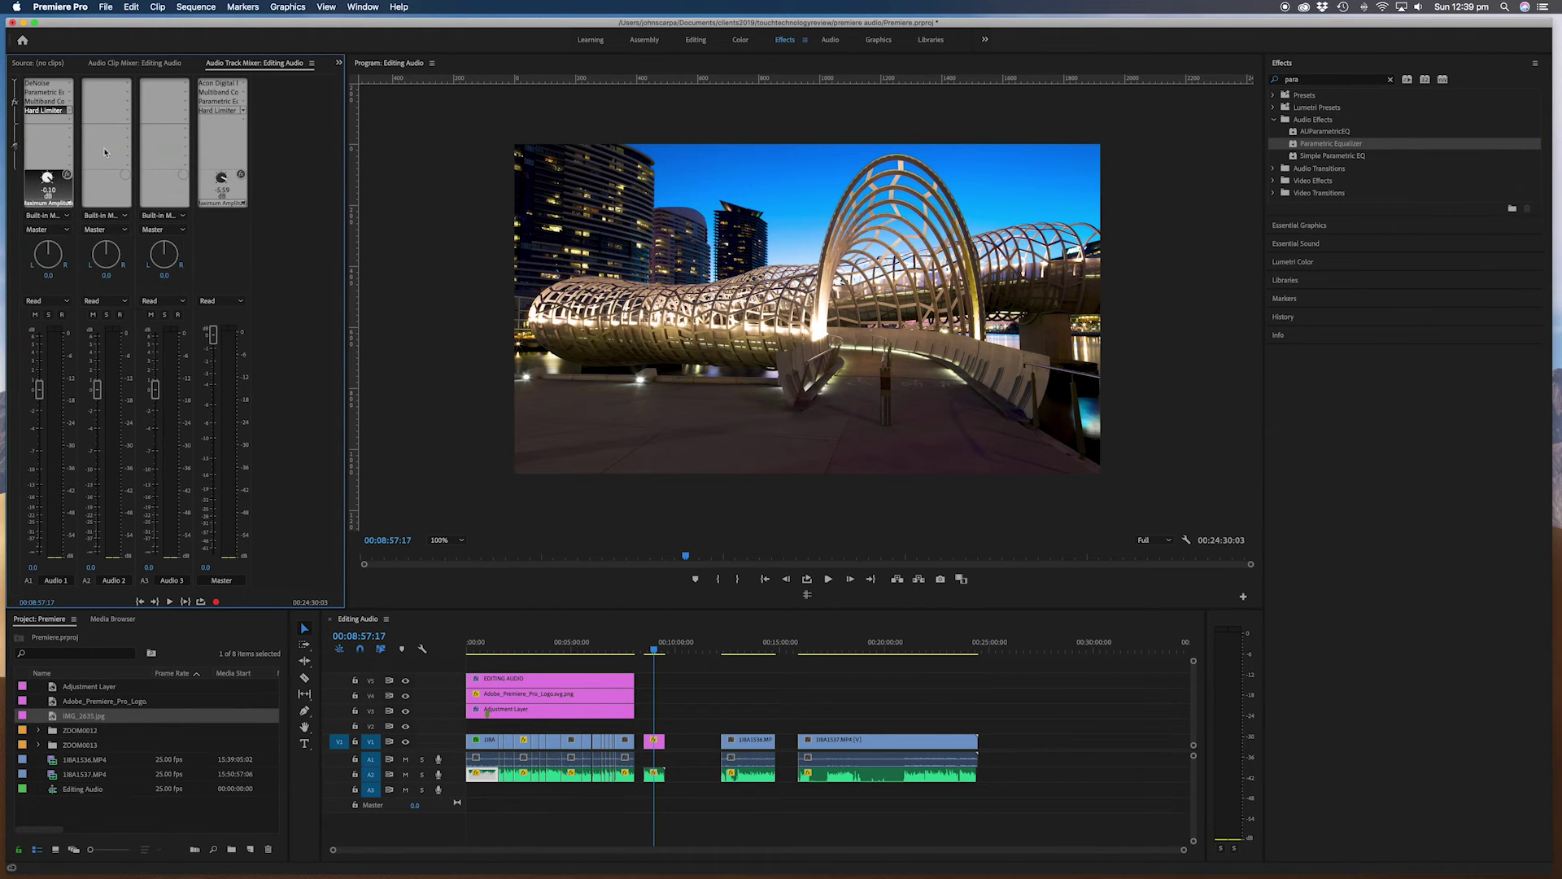
double_click(50, 116)
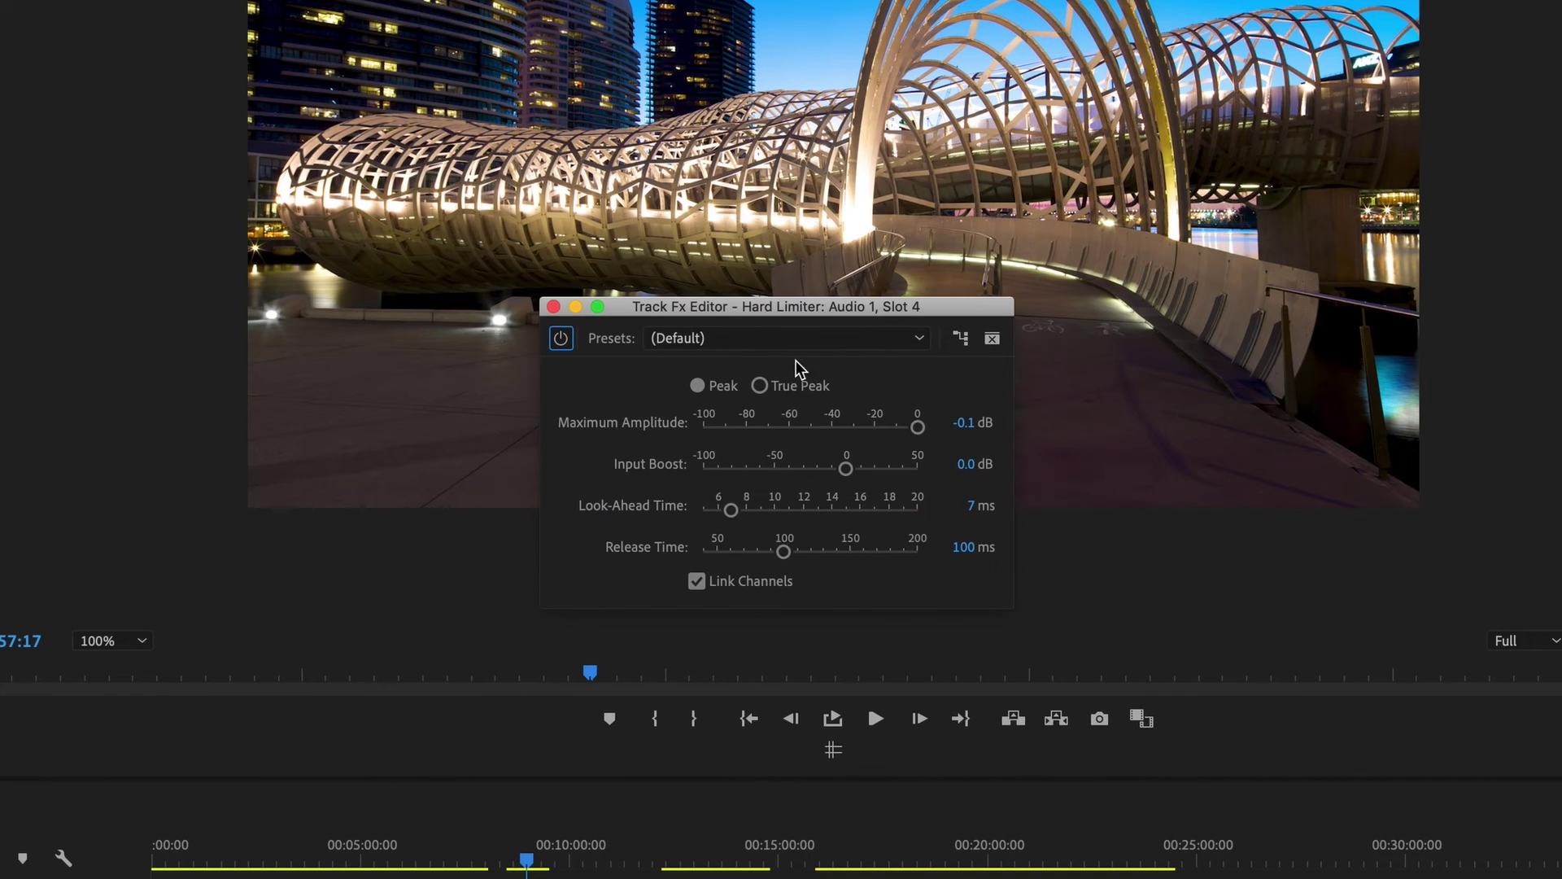
click(789, 340)
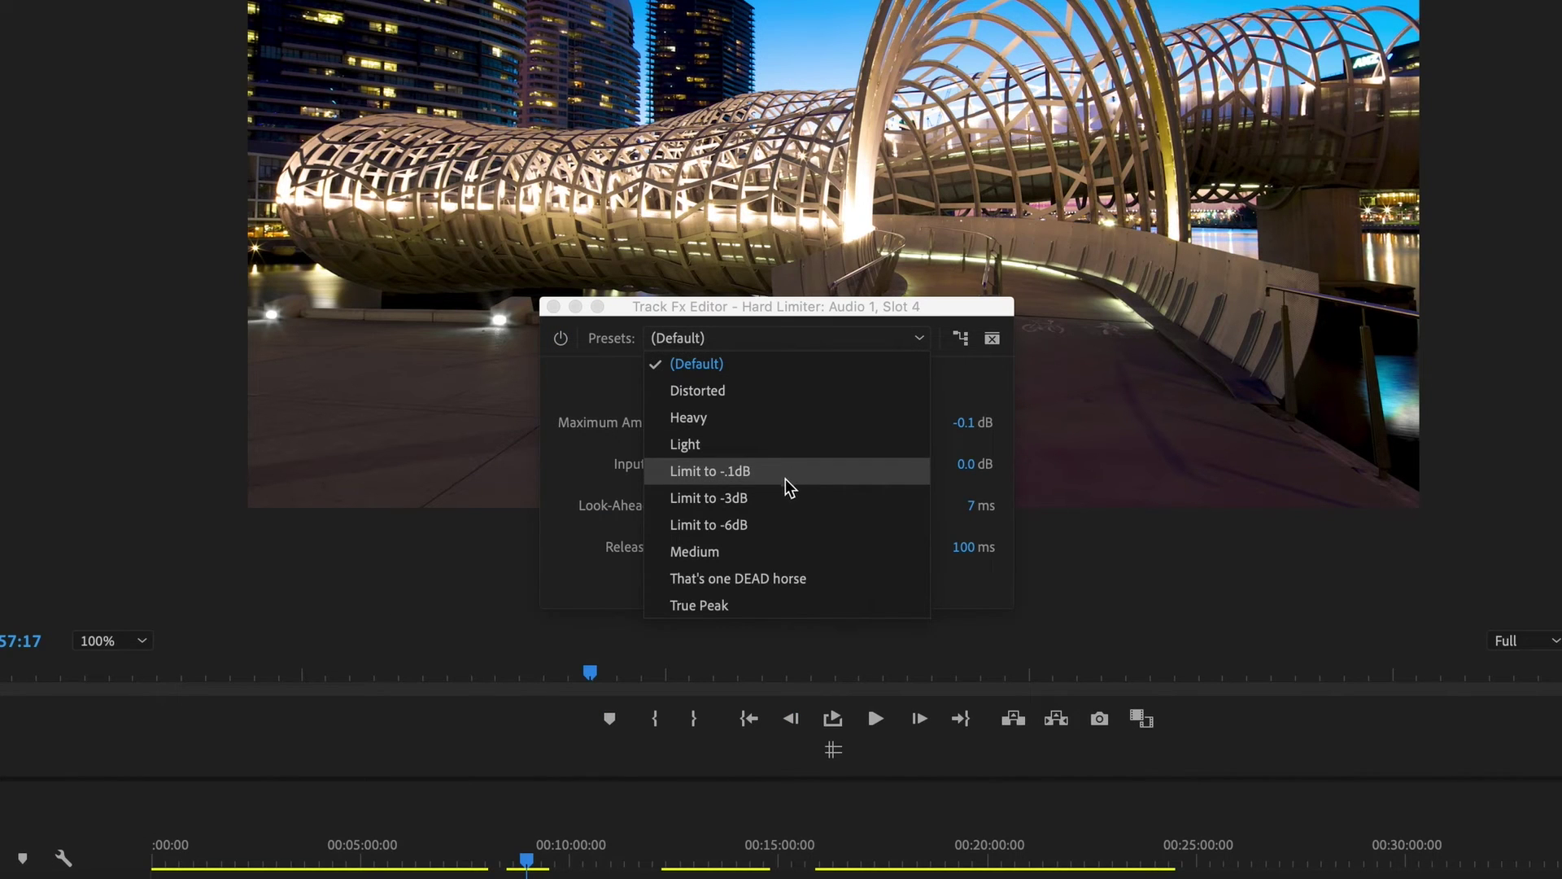
click(790, 499)
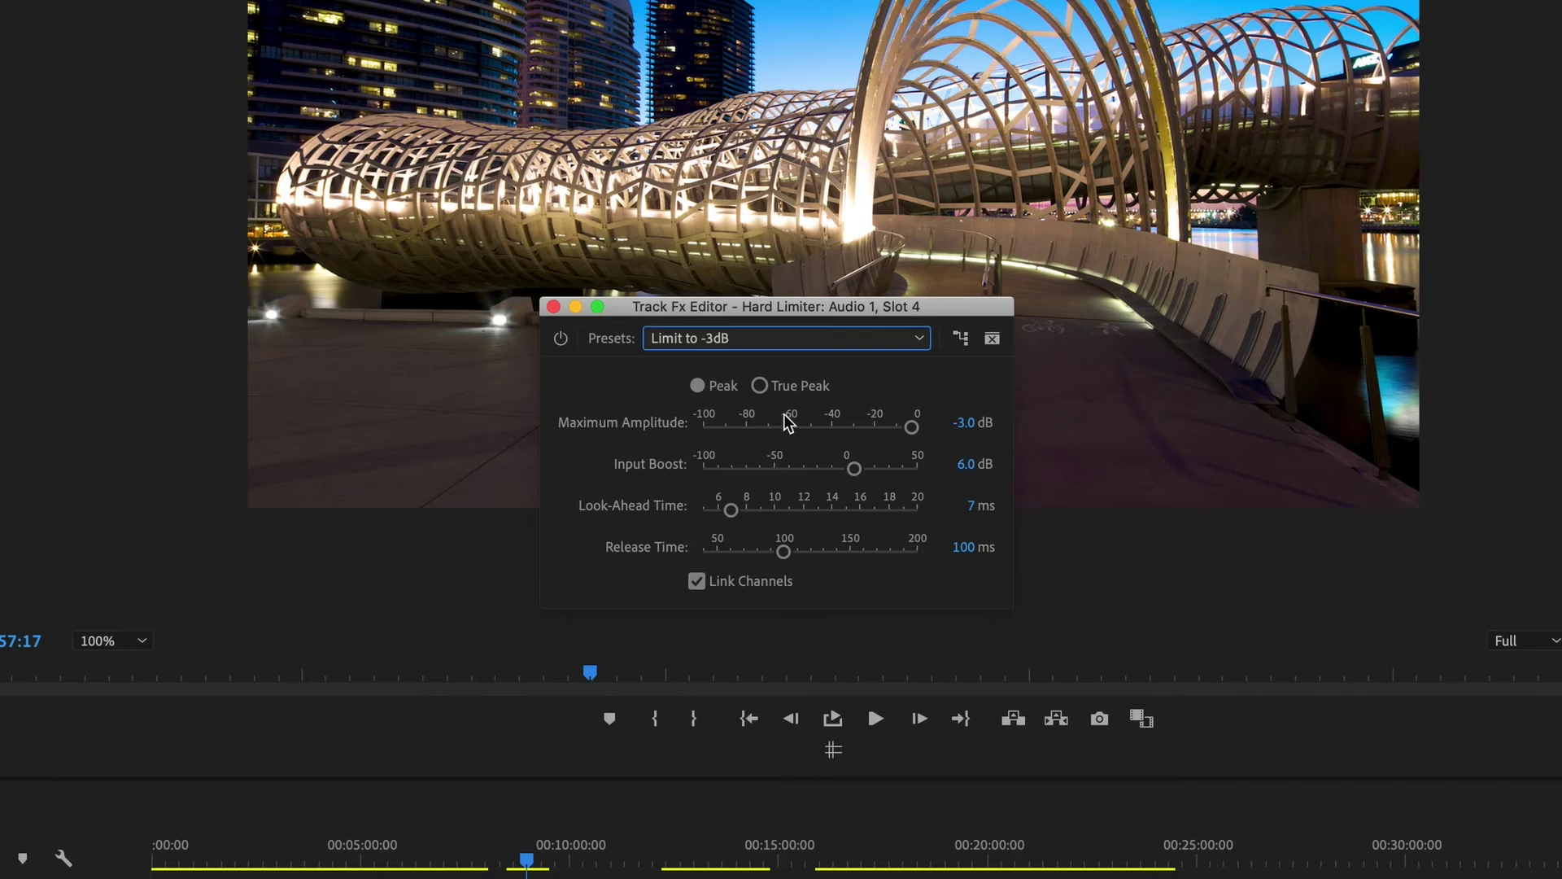
click(554, 306)
key(space)
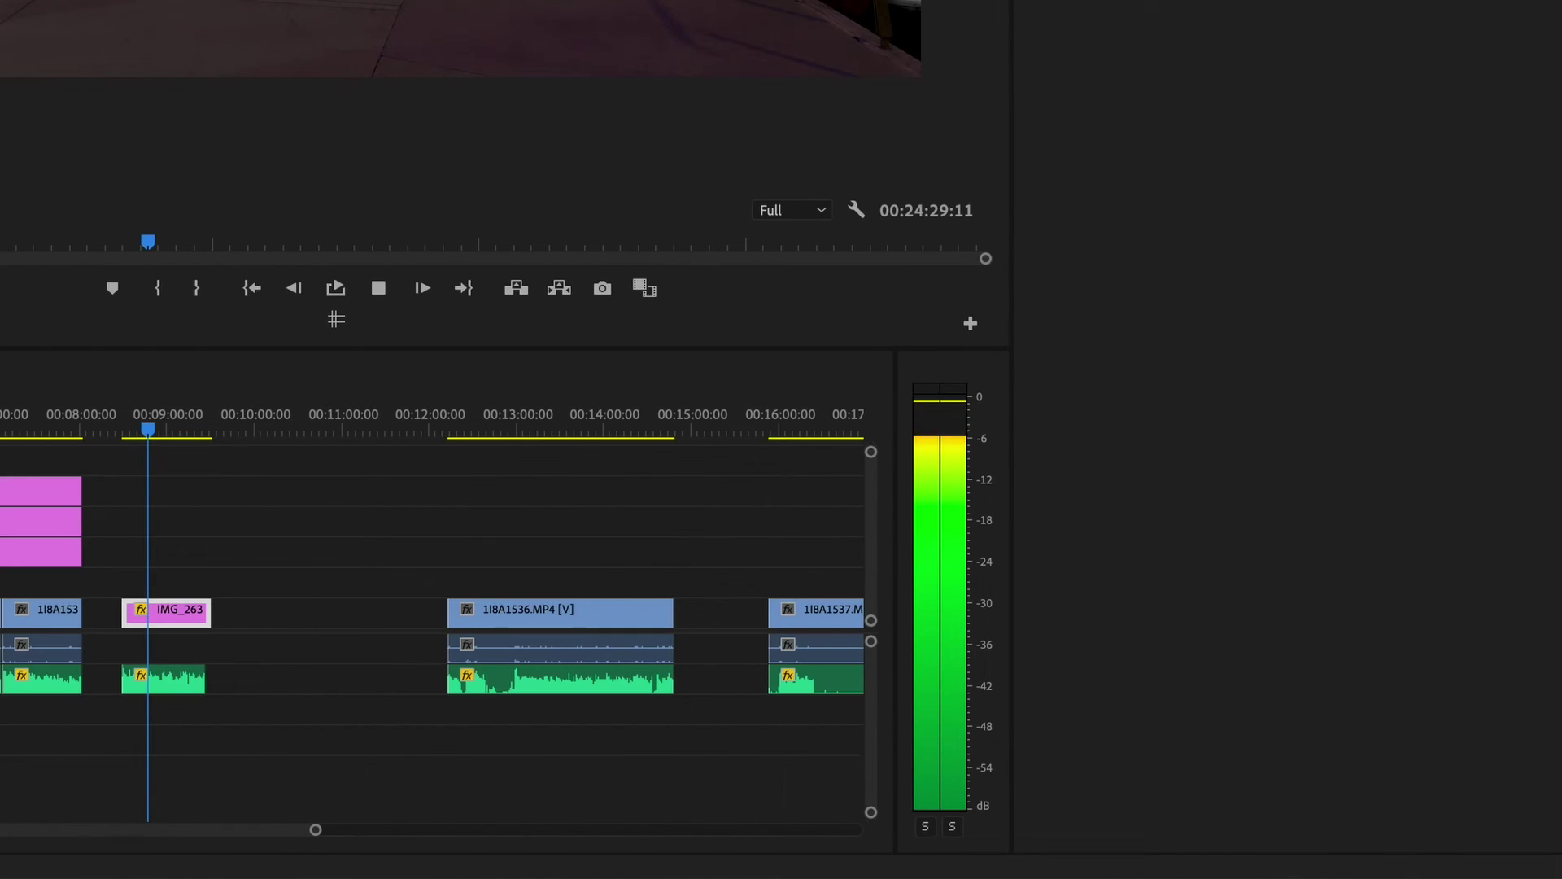